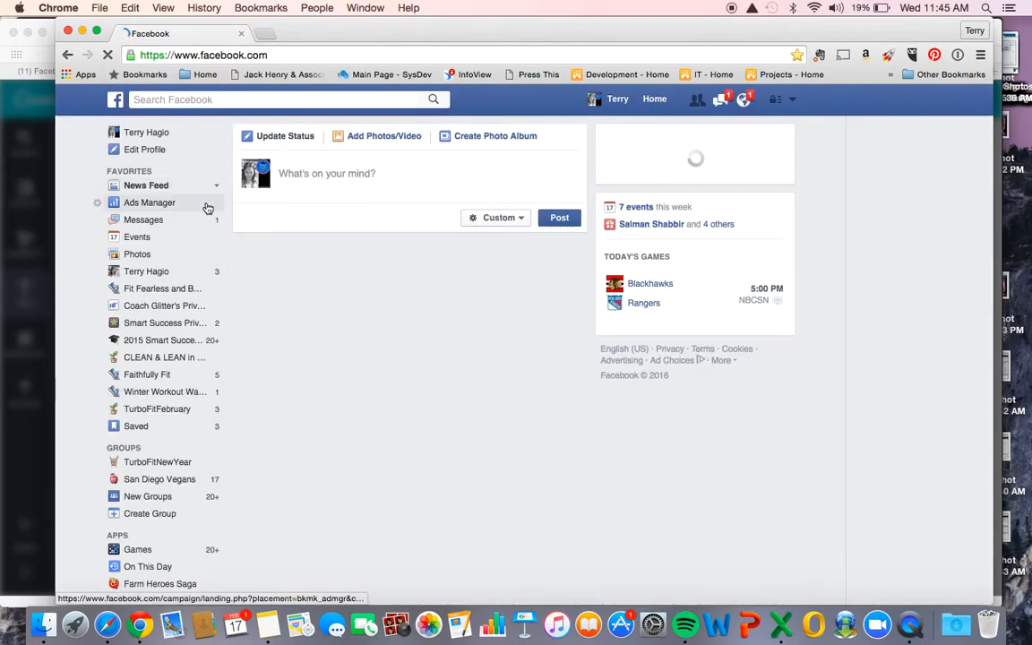
# - Open Power Editor from the Ads Manager and start a new ad
pyautogui.click(150, 205)
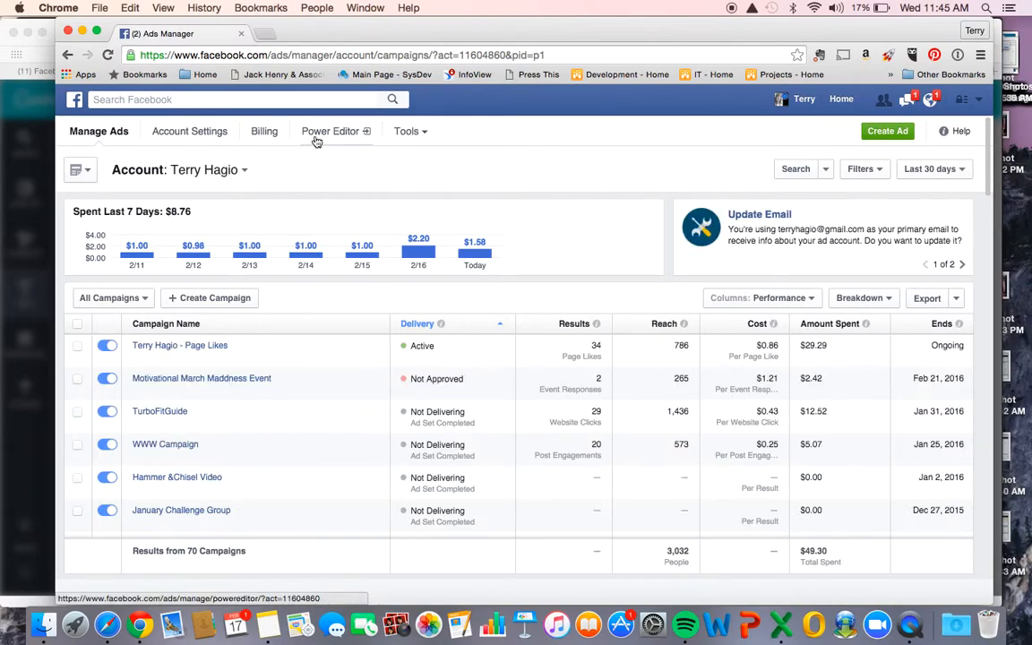
pyautogui.click(324, 136)
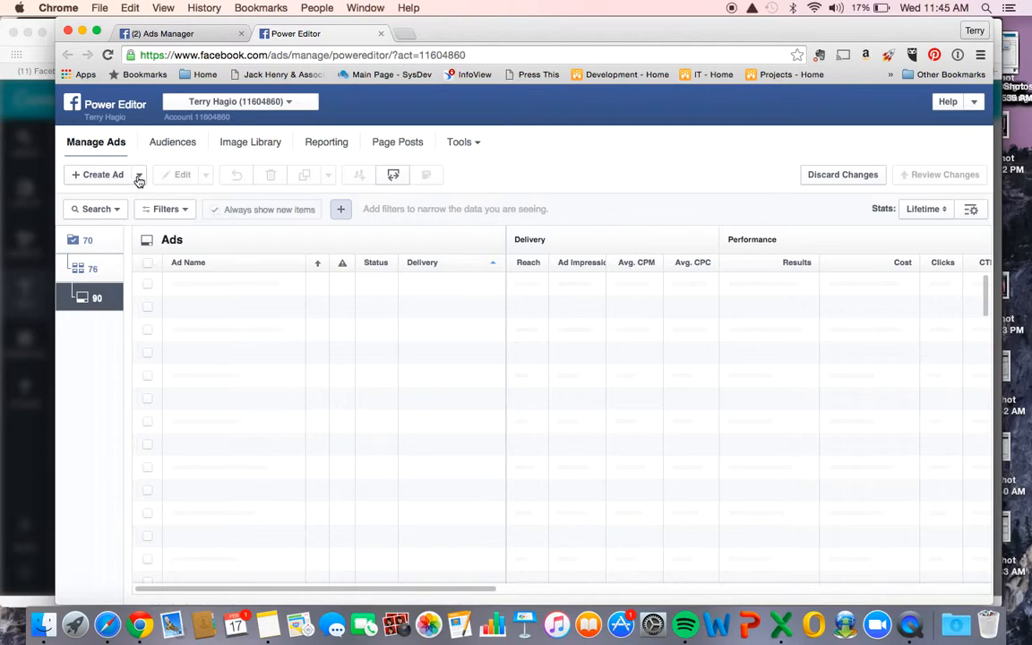
pyautogui.click(138, 176)
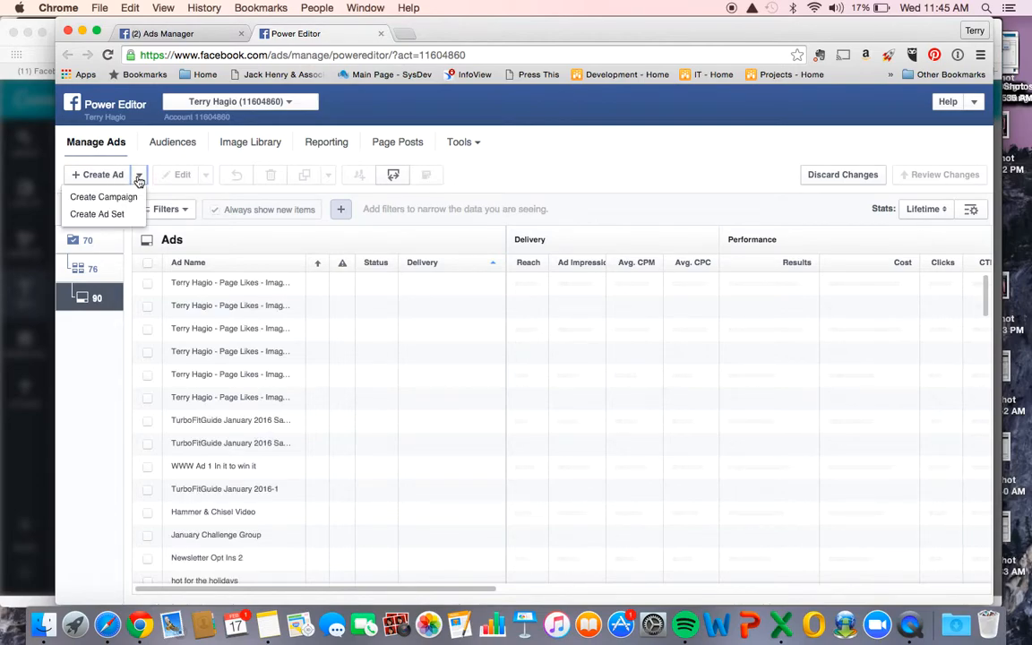
pyautogui.click(97, 175)
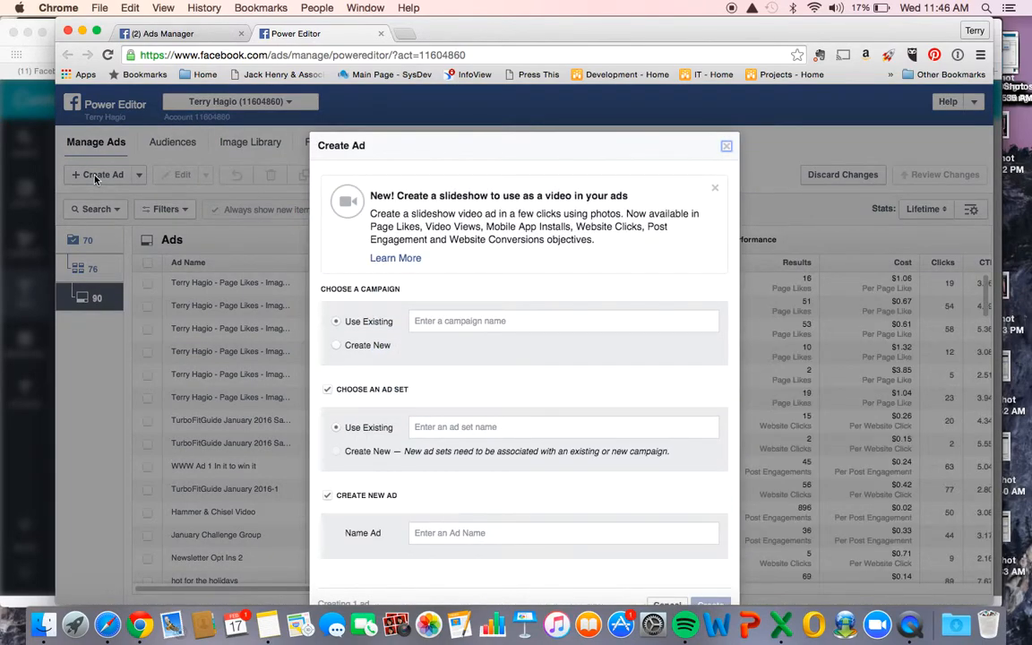
# - Set up a new campaign named MMM Ad with the Fixed Price buying type and the Page Post Engagement objective
pyautogui.click(336, 345)
pyautogui.write('MMM Ad')
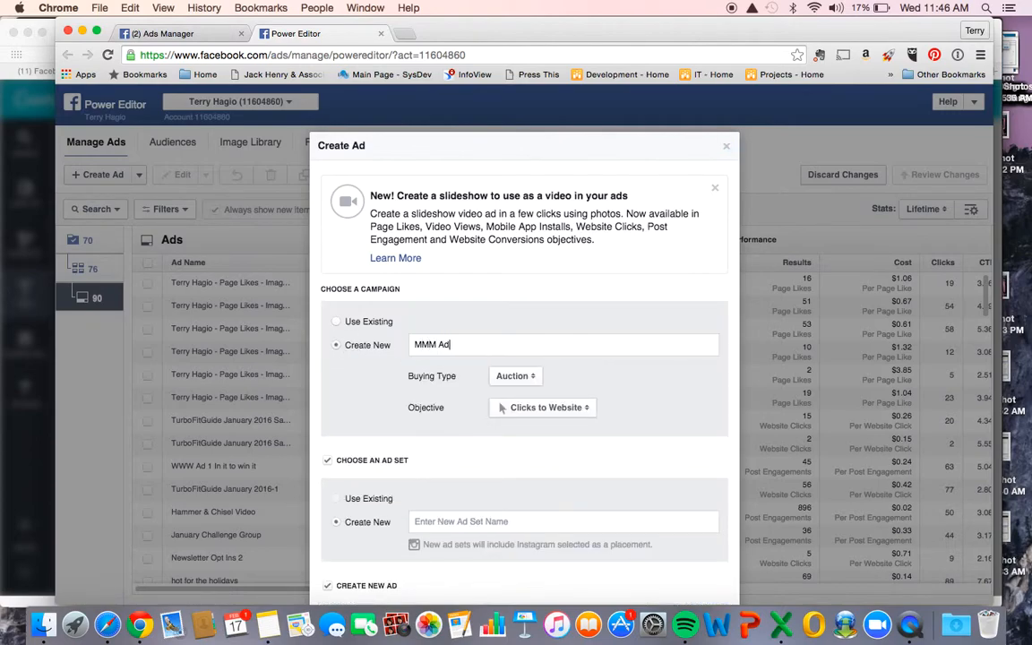
pyautogui.click(522, 380)
pyautogui.click(520, 393)
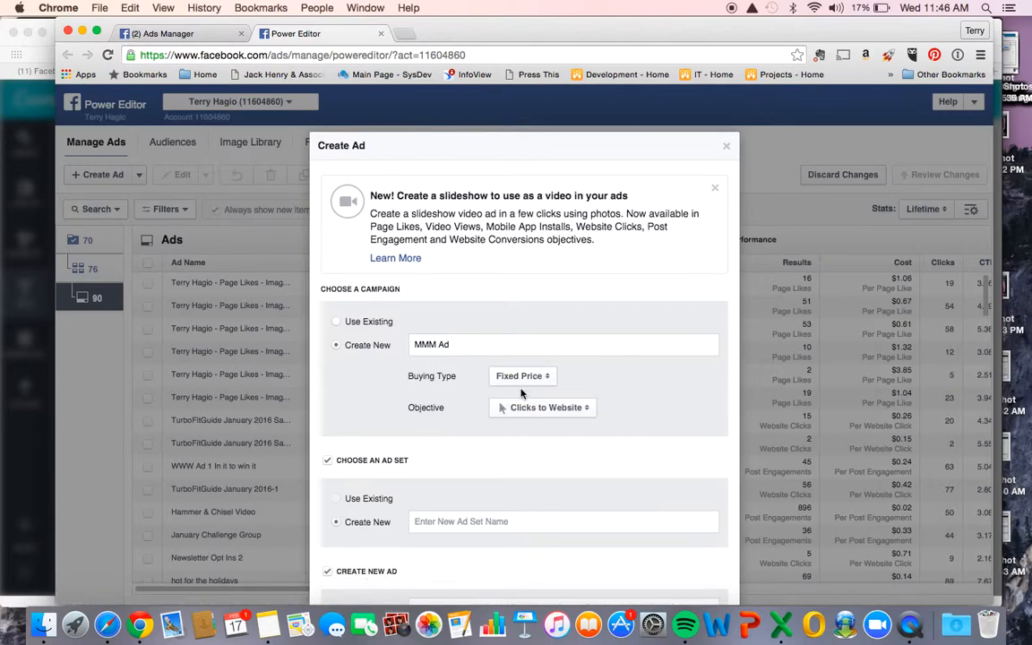
pyautogui.click(517, 413)
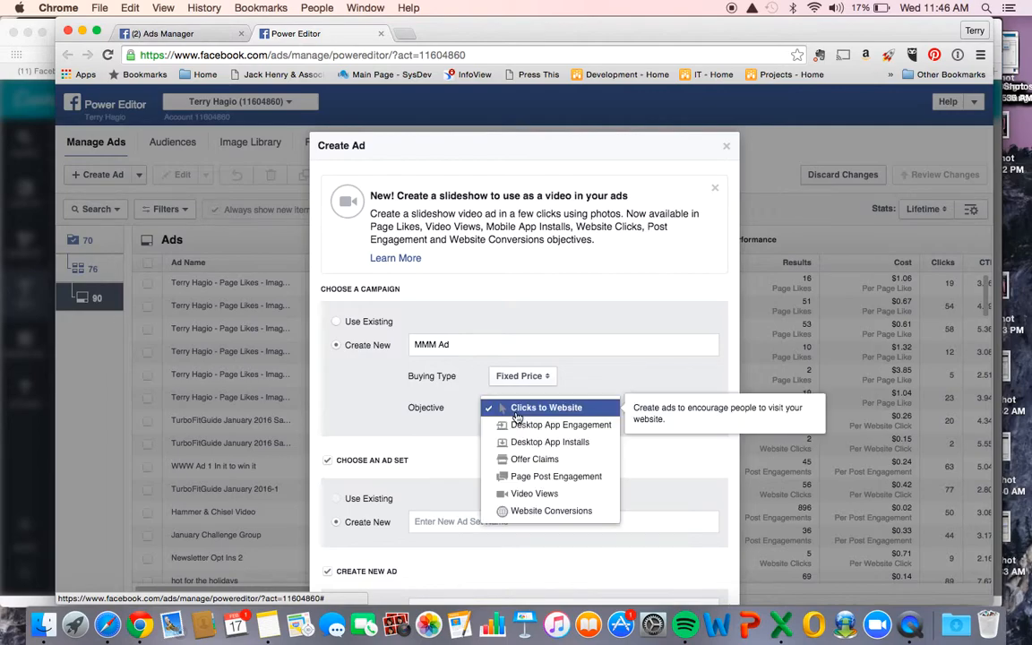
pyautogui.click(526, 476)
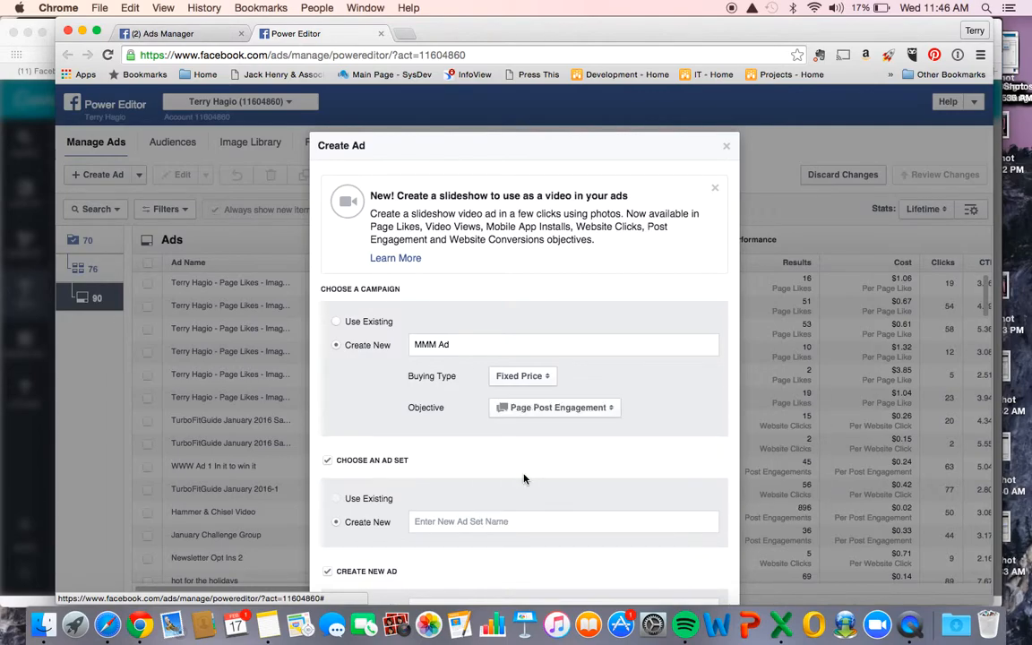
# - Name both the new ad set and the new ad MMM Ad
pyautogui.scroll(-2, 524, 478)
pyautogui.click(456, 442)
pyautogui.write('MMM Ad')
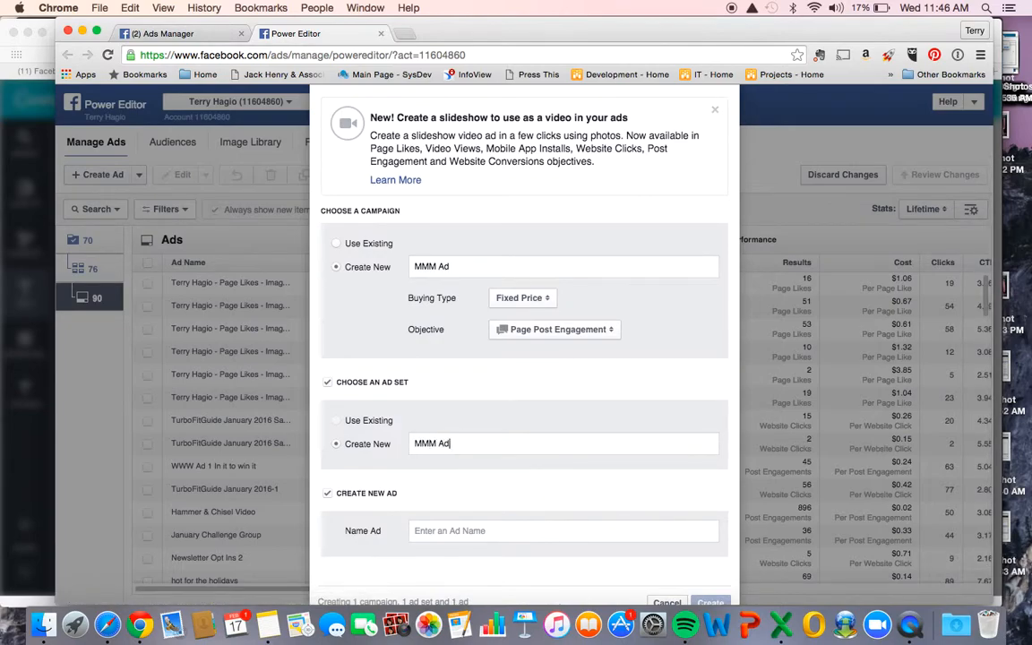
pyautogui.scroll(-1, 524, 358)
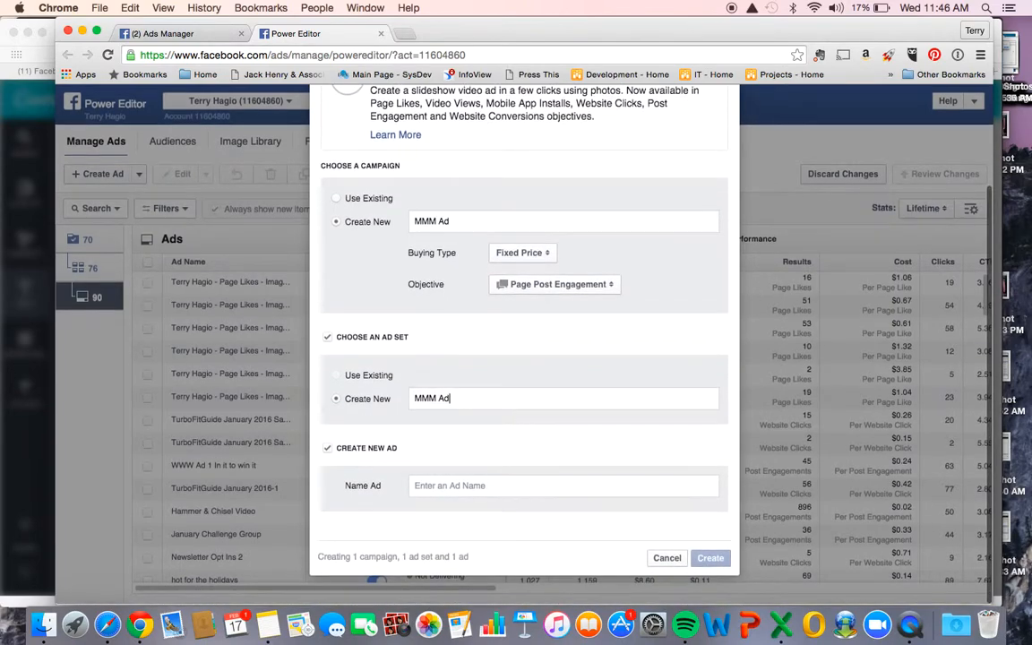
pyautogui.click(439, 485)
pyautogui.write('MMM Ad')
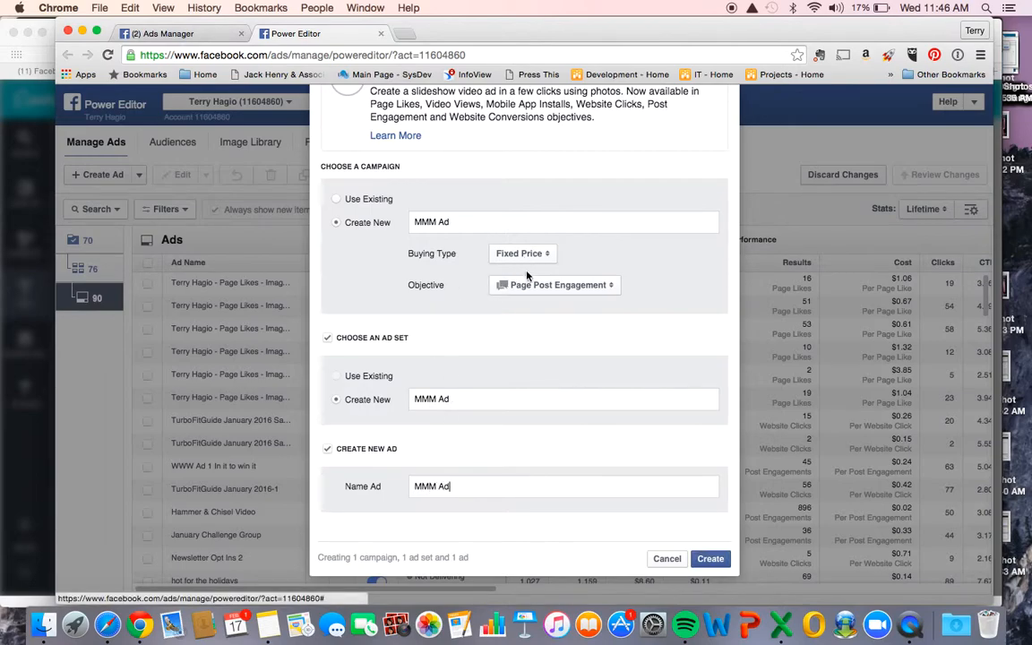
# - Try the Auction buying type, look through its campaign objectives, and set the buying type back to Fixed Price
pyautogui.click(528, 286)
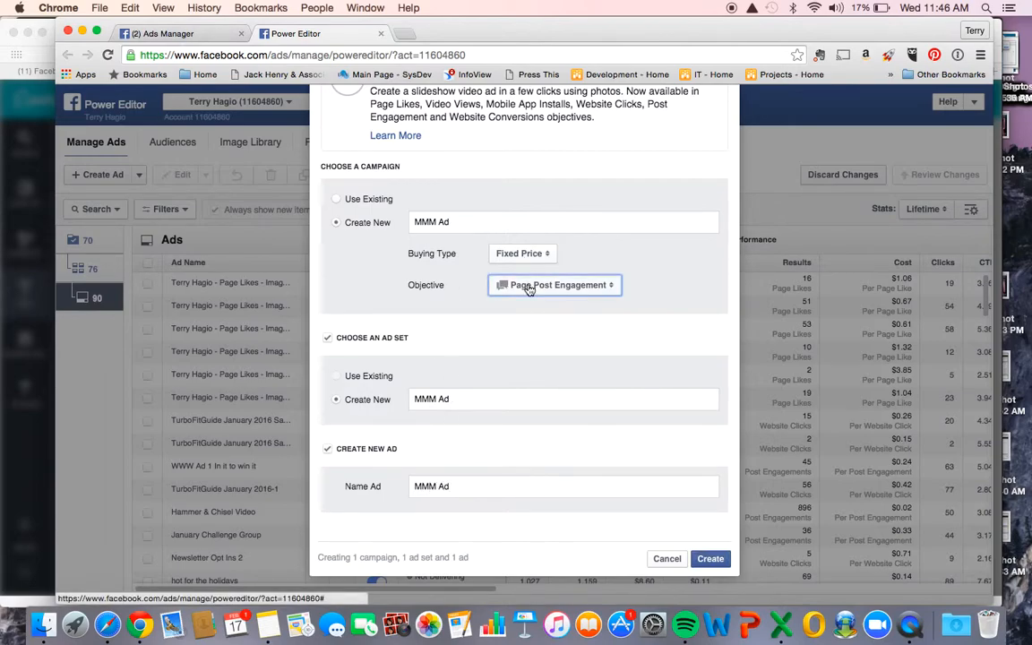
pyautogui.click(541, 256)
pyautogui.click(528, 254)
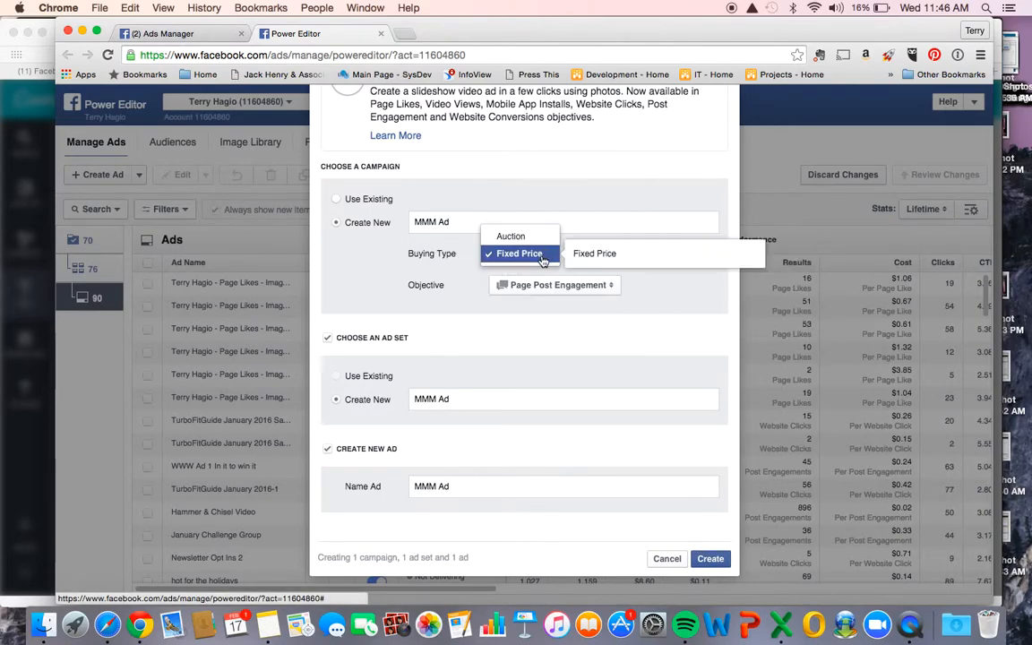
pyautogui.click(532, 235)
pyautogui.click(579, 289)
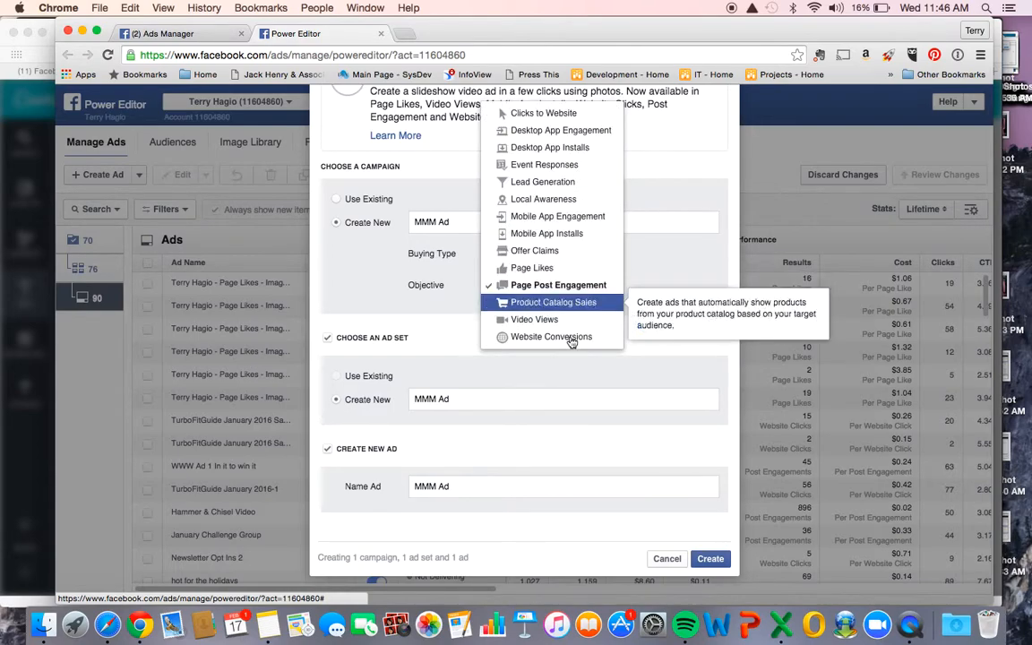
pyautogui.click(387, 257)
pyautogui.click(497, 255)
pyautogui.click(495, 270)
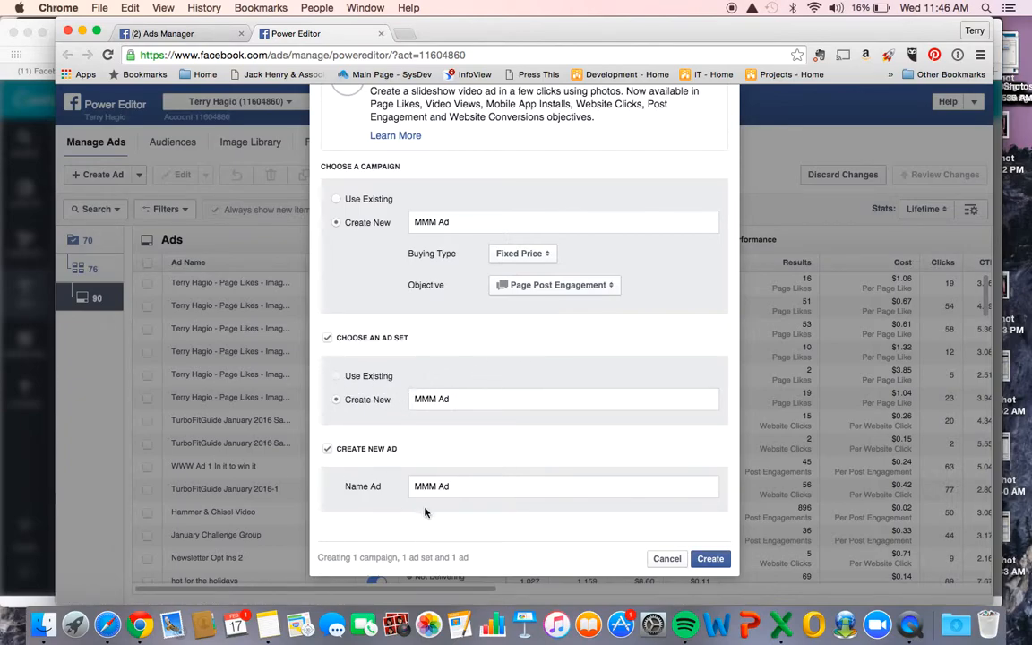
# - Create the campaign, ad set and ad, and assign the personal Facebook Page to the ad
pyautogui.click(721, 561)
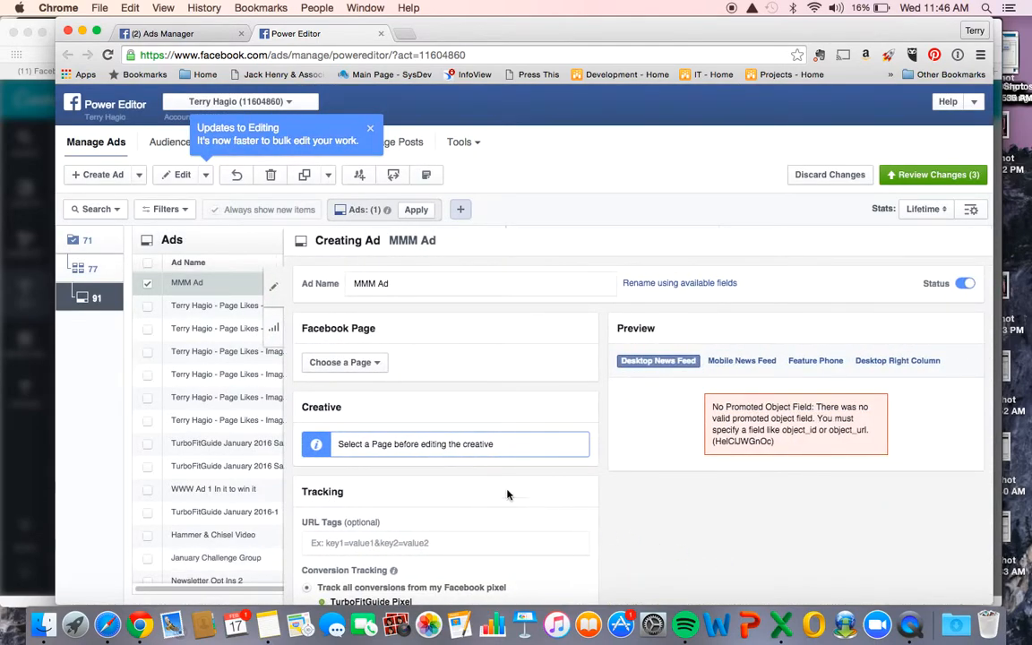
pyautogui.click(368, 363)
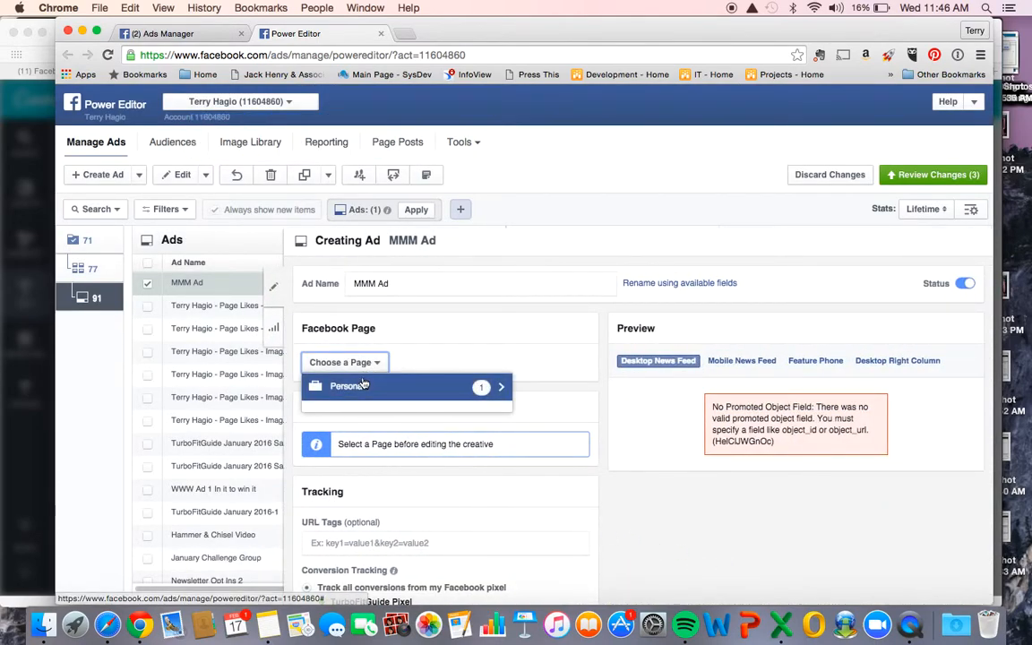
pyautogui.click(340, 386)
pyautogui.click(367, 421)
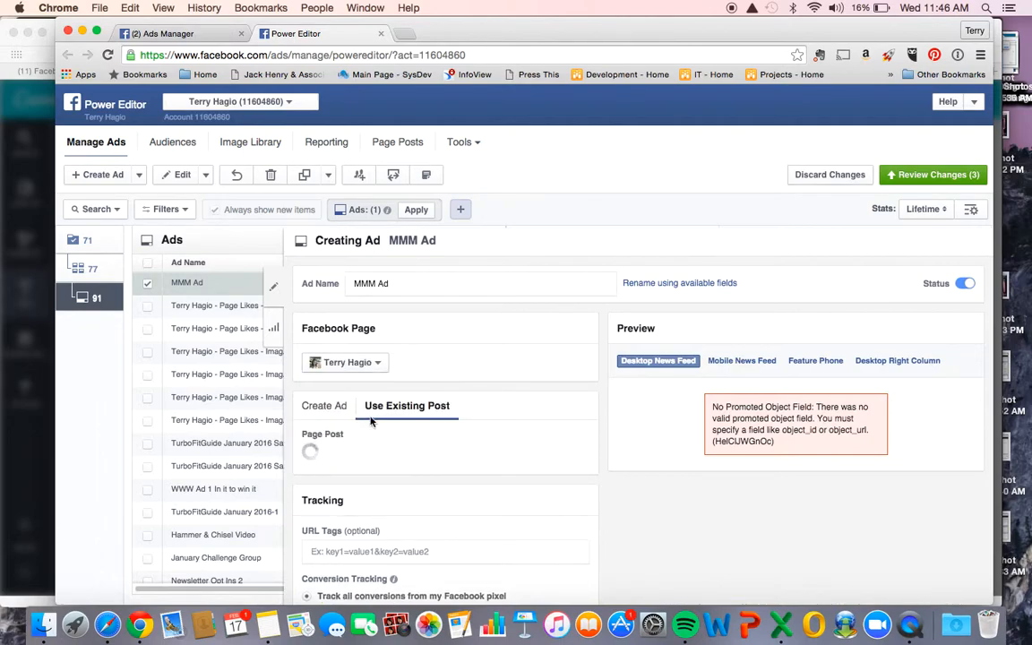
# - Set the creative to a newly created ad instead of an existing post and open its image selection
pyautogui.scroll(-2, 358, 394)
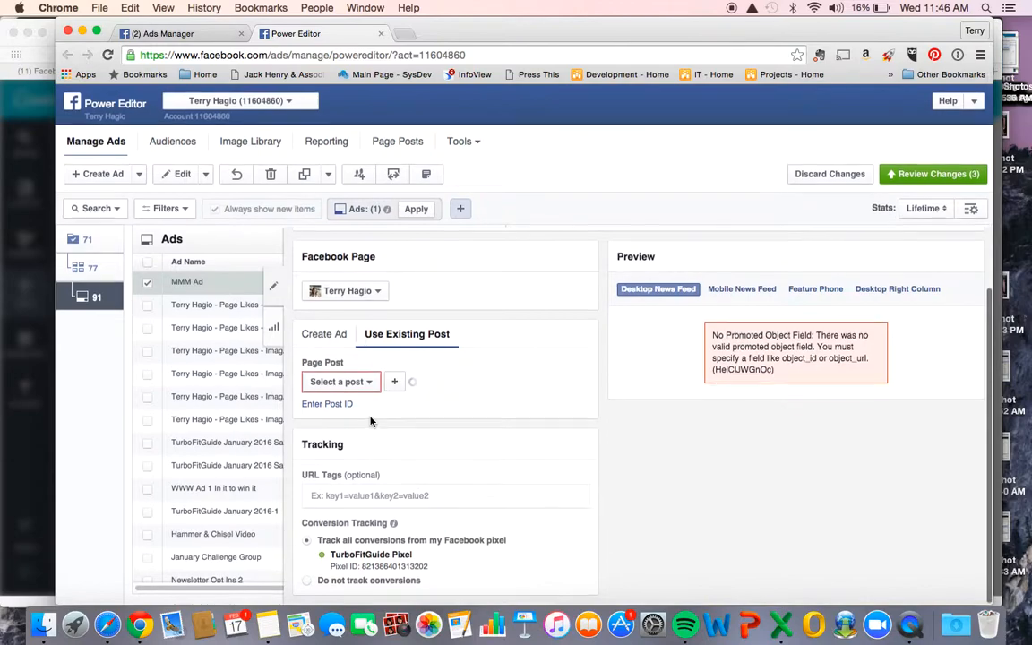
pyautogui.click(331, 341)
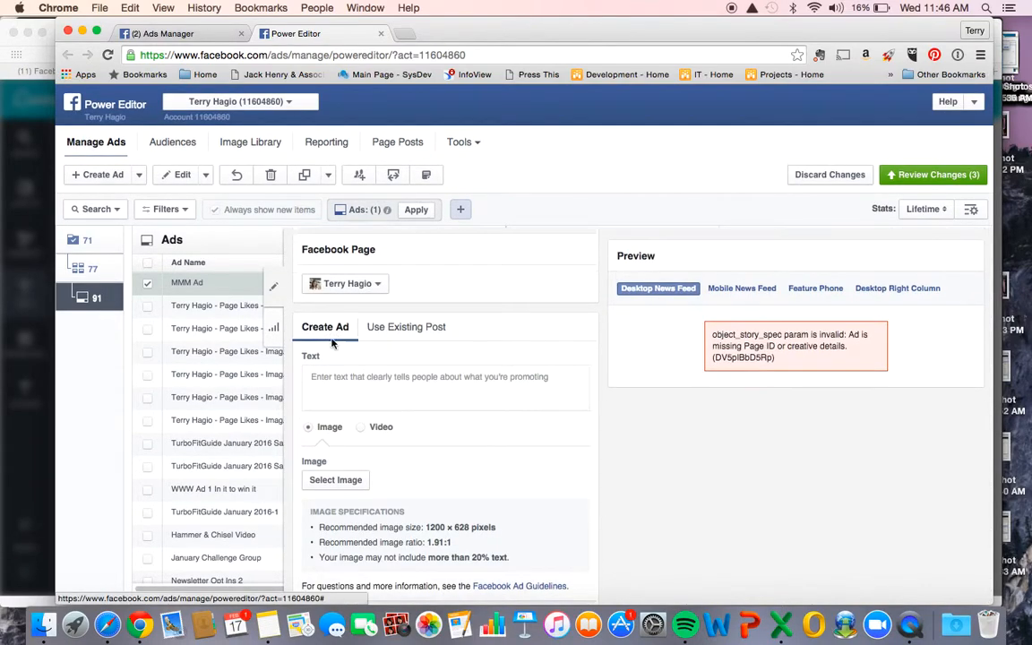
pyautogui.scroll(-2, 330, 340)
pyautogui.click(326, 379)
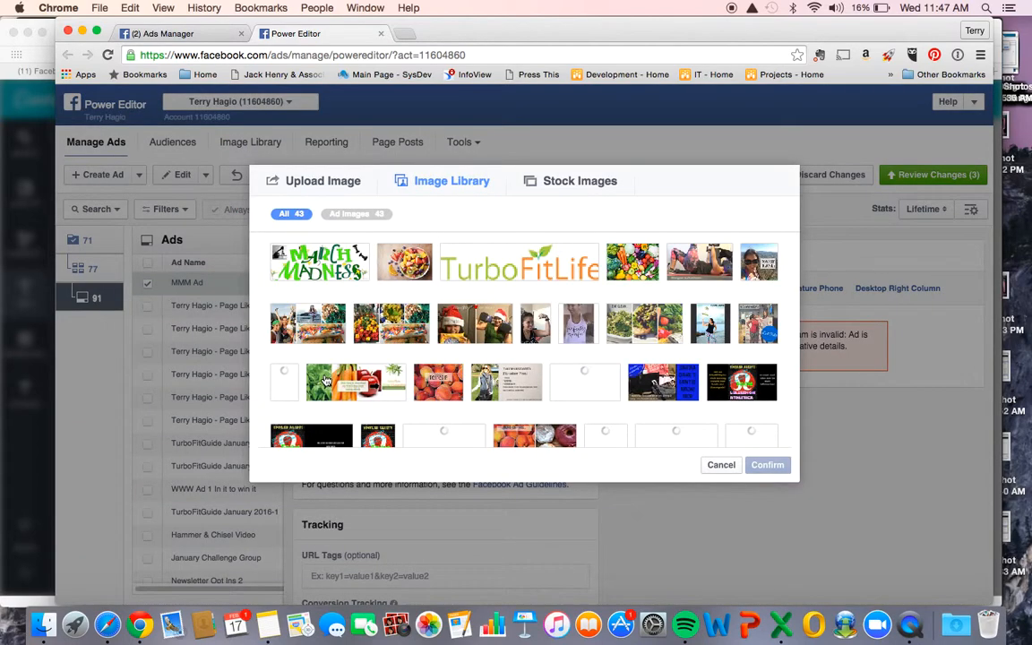
# - Search the free stock images for fitness and browse the pictures
pyautogui.click(571, 184)
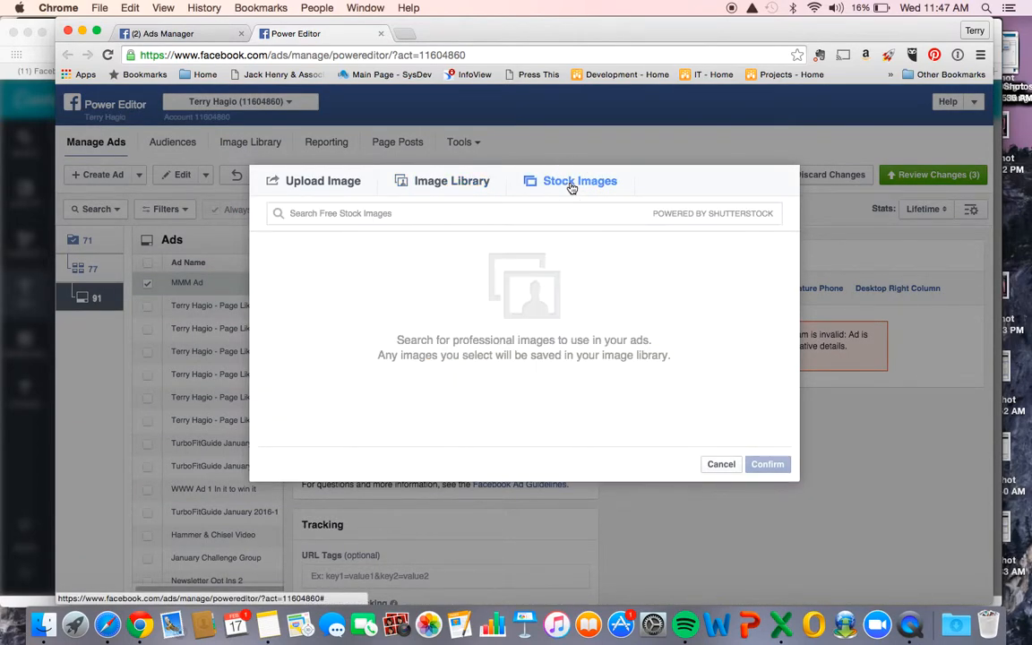
pyautogui.click(471, 214)
pyautogui.write('fitness')
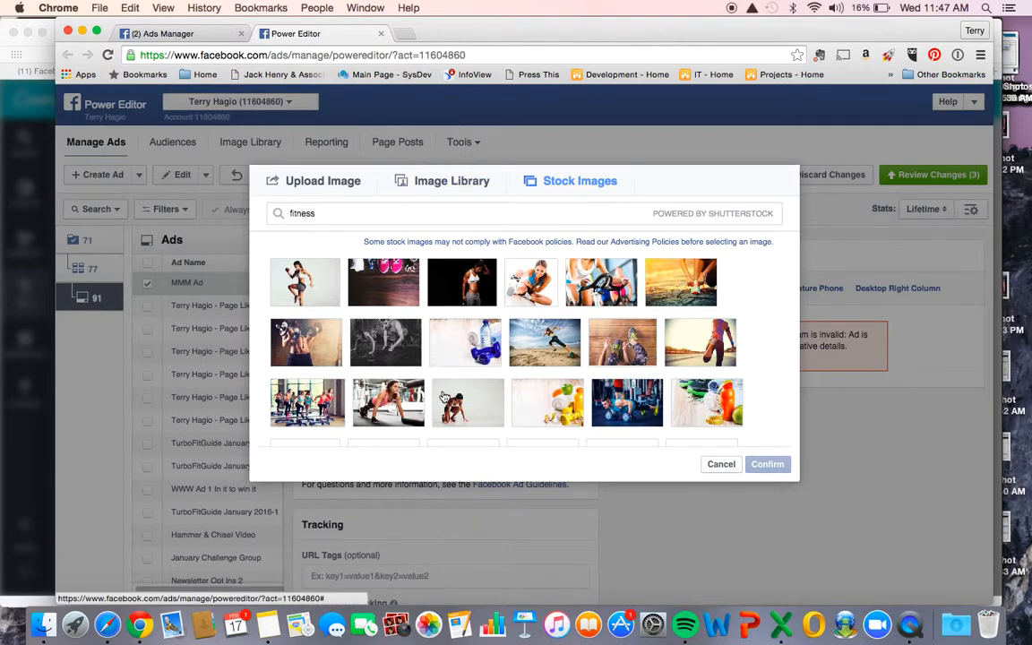
pyautogui.scroll(-5, 399, 351)
pyautogui.scroll(-3, 442, 395)
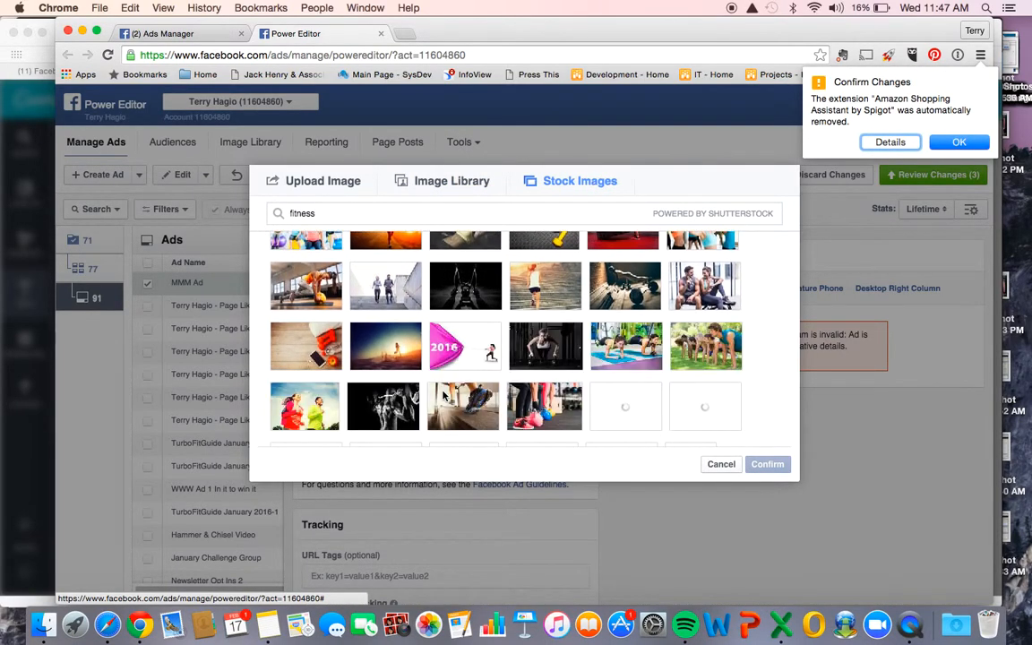
pyautogui.scroll(8, 442, 395)
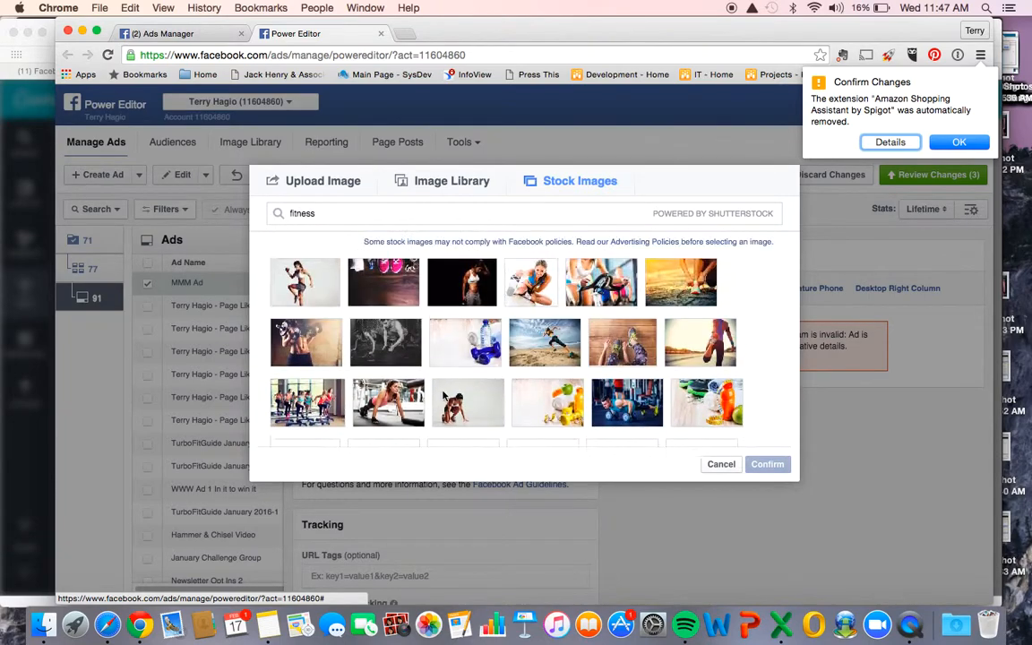
# - Upload Motivational March Madness!.jpg from the Downloads folder and use it as the ad's image
pyautogui.click(337, 183)
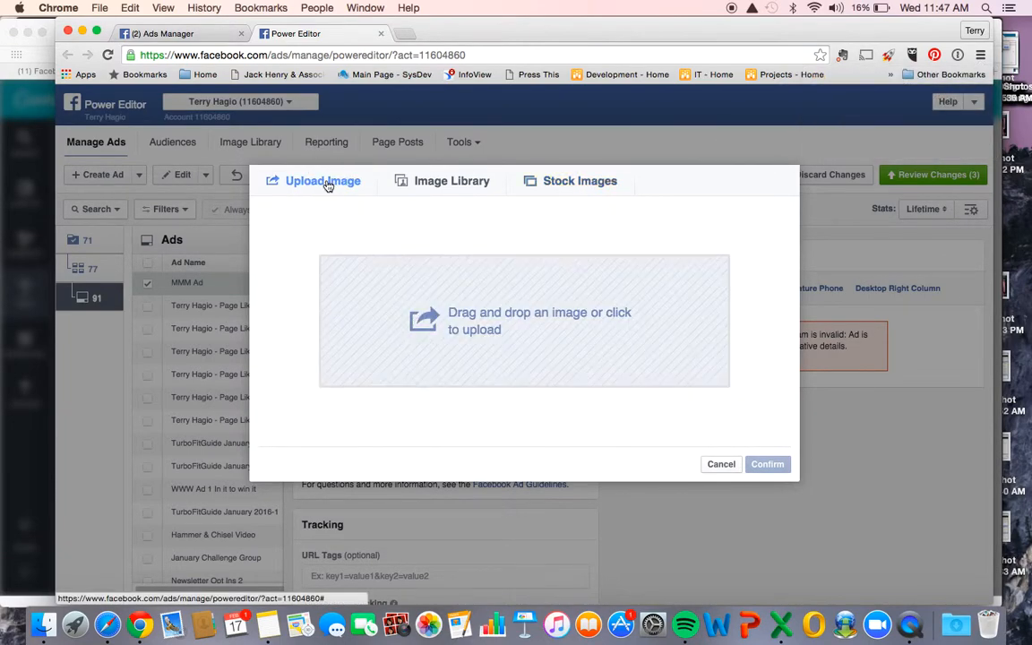
pyautogui.click(461, 333)
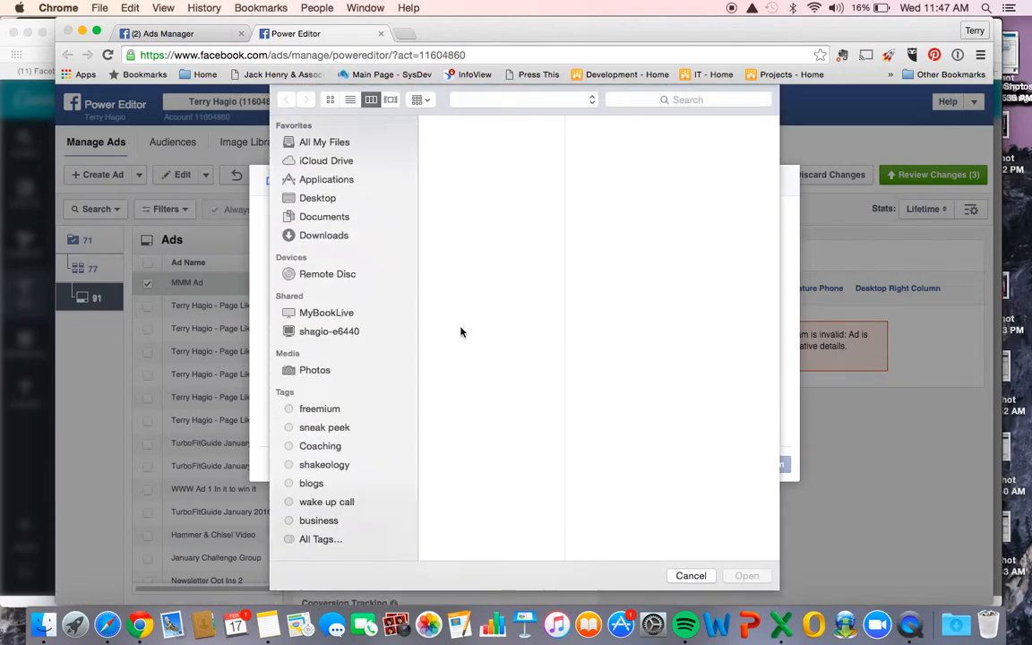
pyautogui.click(331, 237)
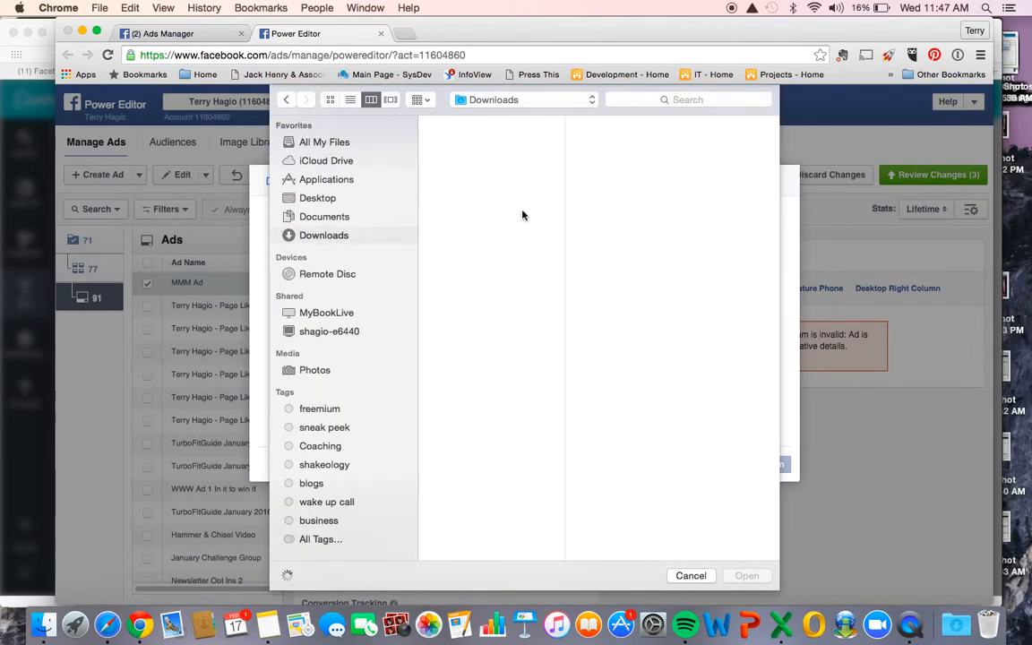
pyautogui.click(956, 625)
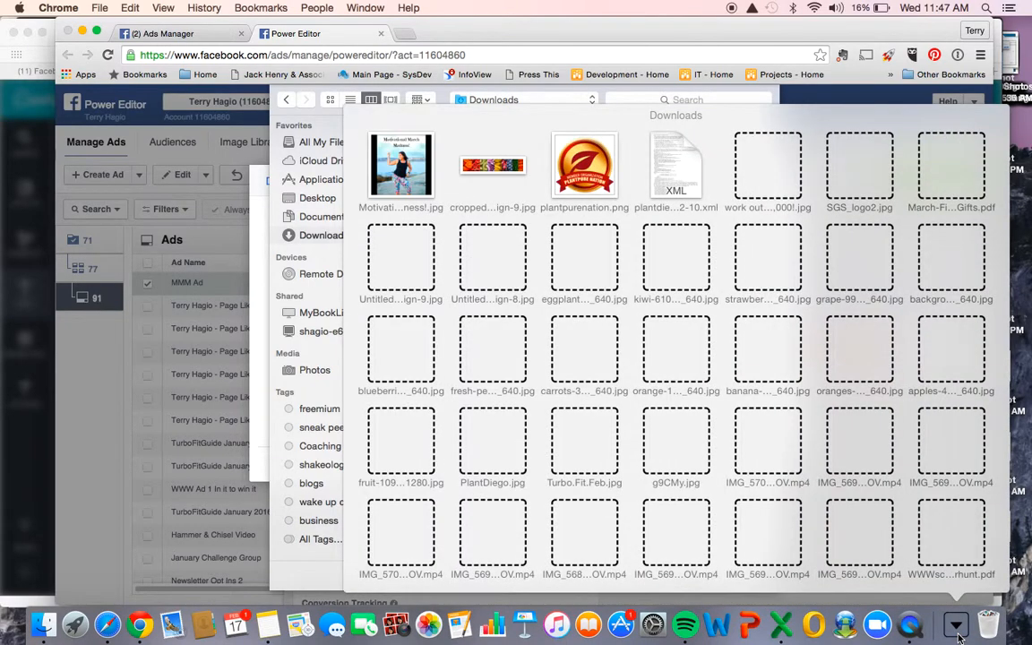
pyautogui.click(957, 634)
pyautogui.click(543, 141)
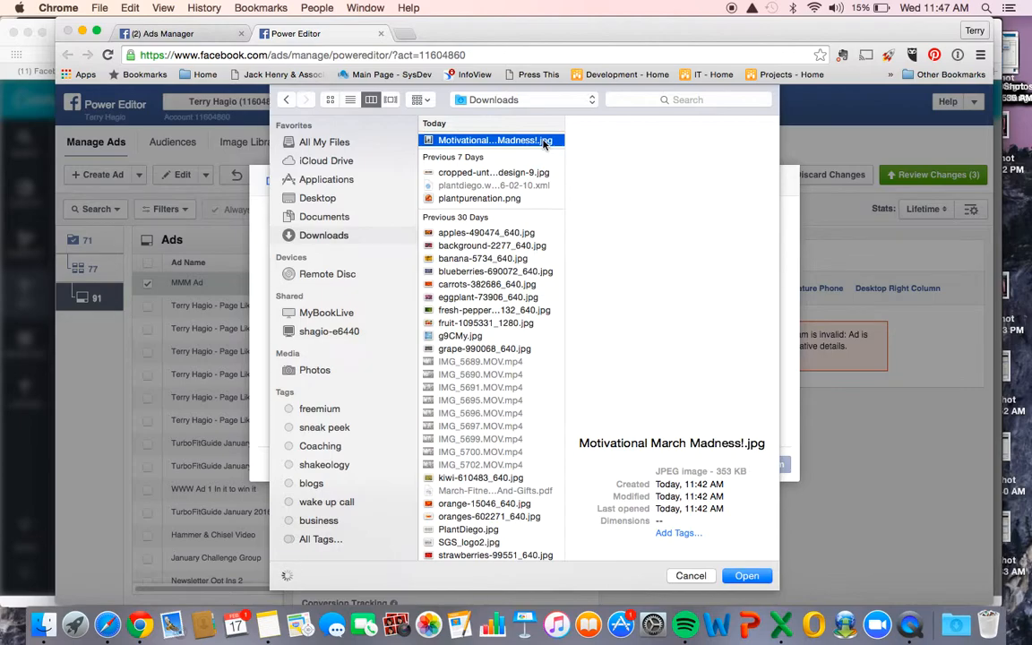
pyautogui.click(746, 576)
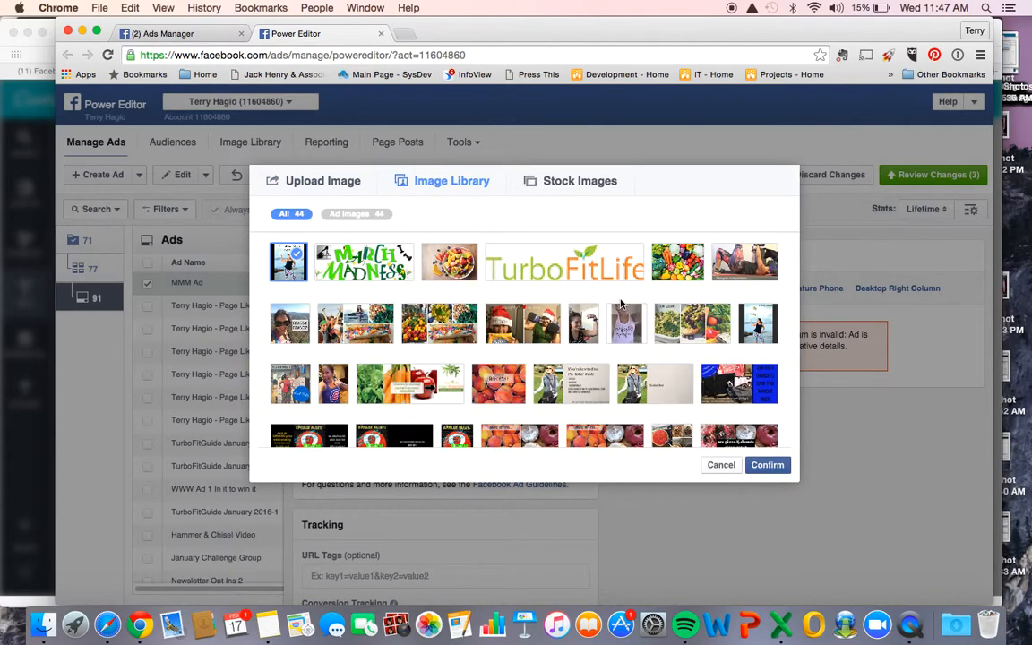
pyautogui.click(767, 465)
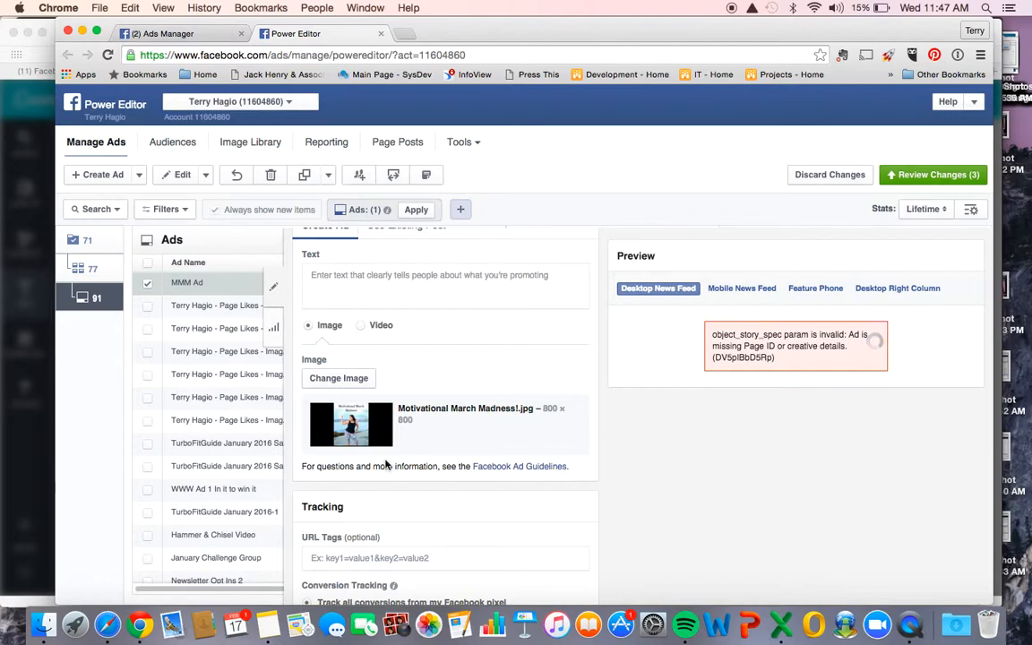
pyautogui.scroll(-3, 359, 491)
pyautogui.scroll(3, 360, 489)
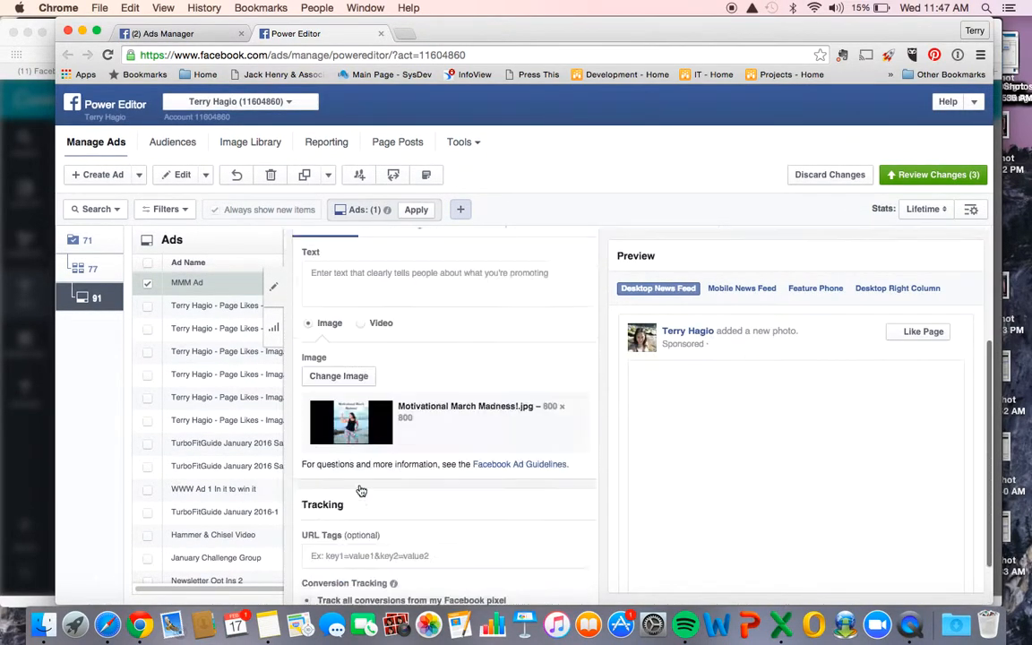
pyautogui.scroll(-2, 358, 489)
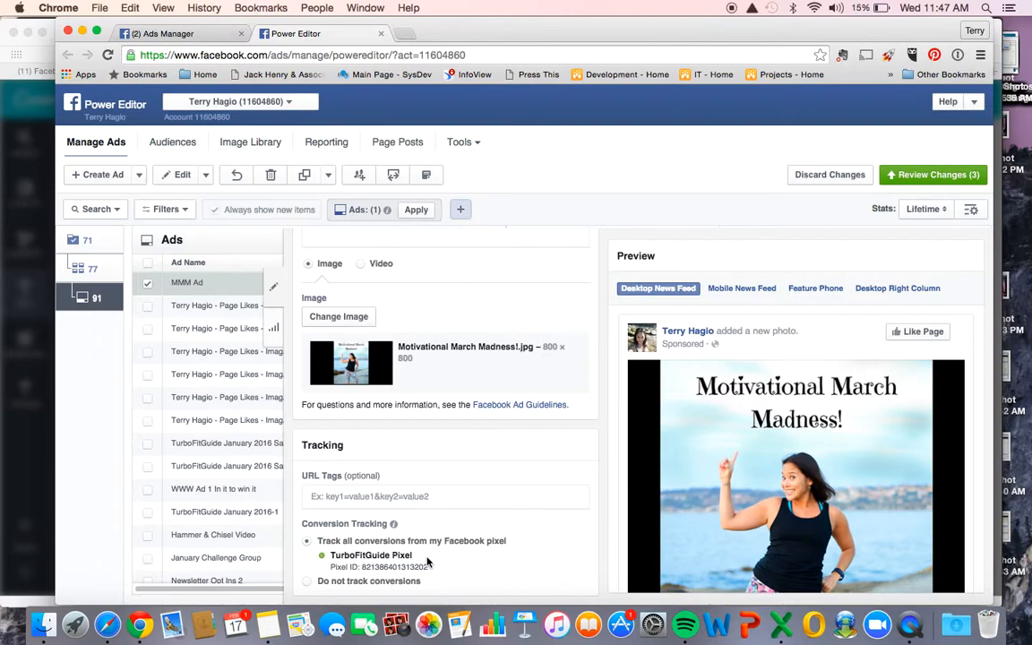
pyautogui.scroll(5, 427, 562)
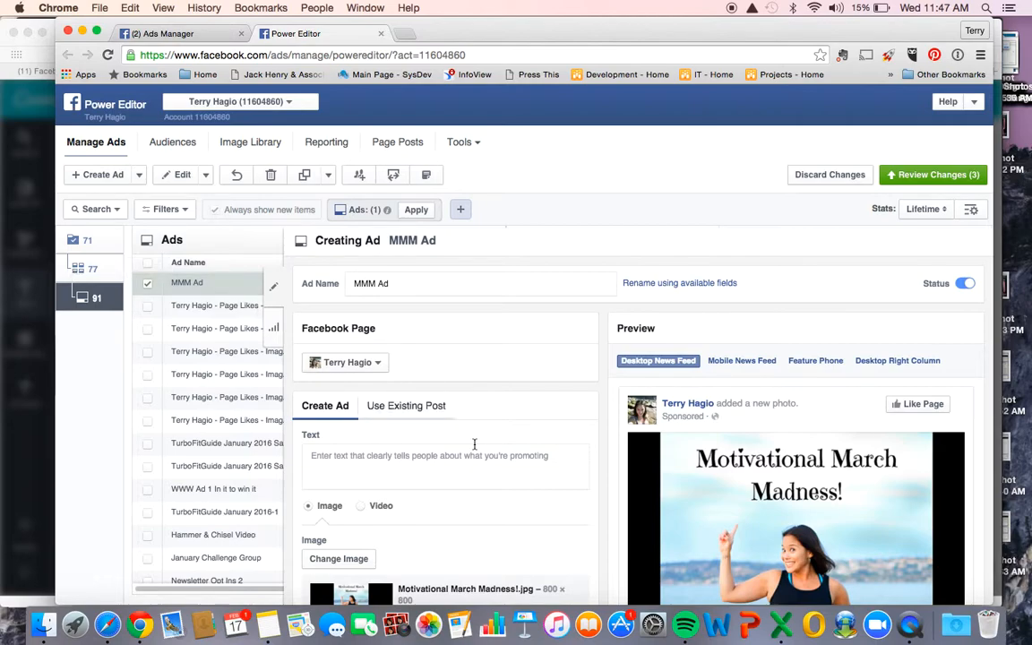
# - Copy the Motivational March Madness promotional text, without its title, from the Notes app and paste it as the ad's text
pyautogui.click(267, 624)
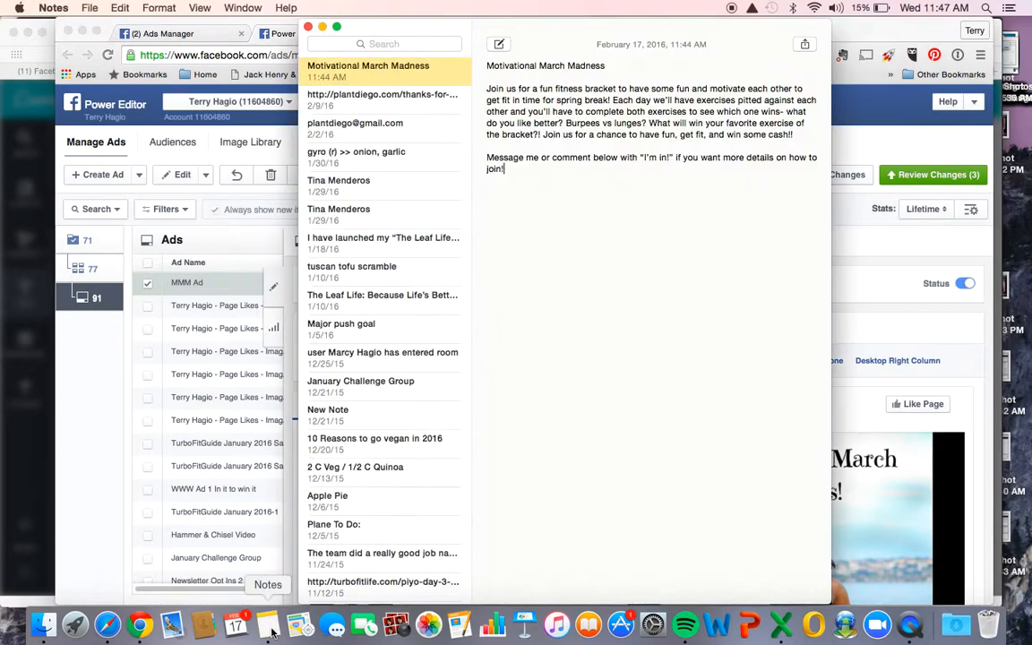
pyautogui.moveTo(584, 200); pyautogui.dragTo(484, 90)
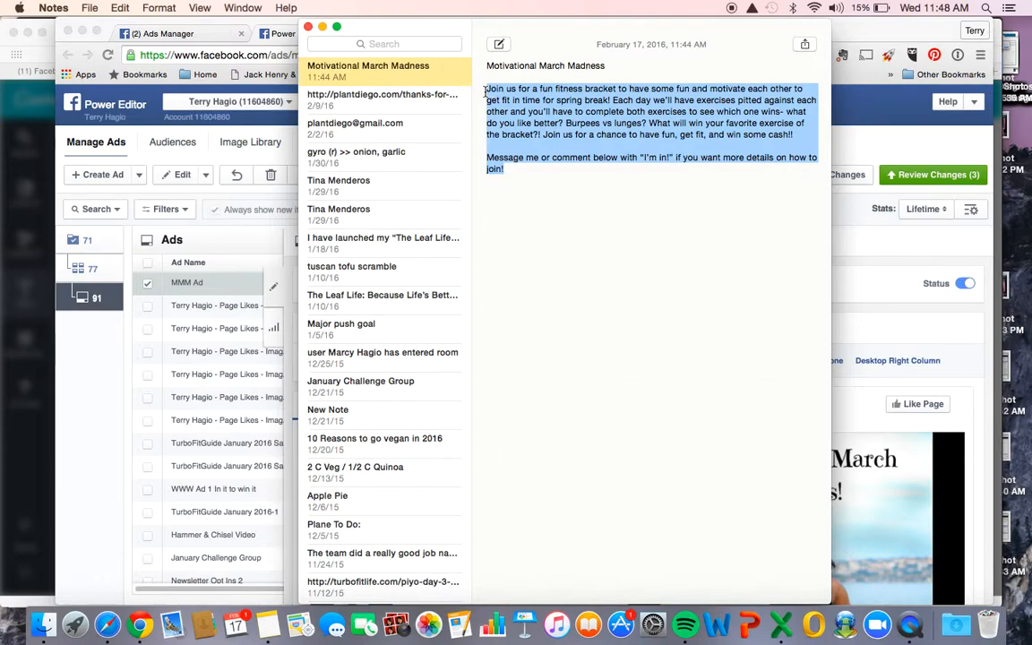
pyautogui.press('super+Tab')
pyautogui.click(355, 467)
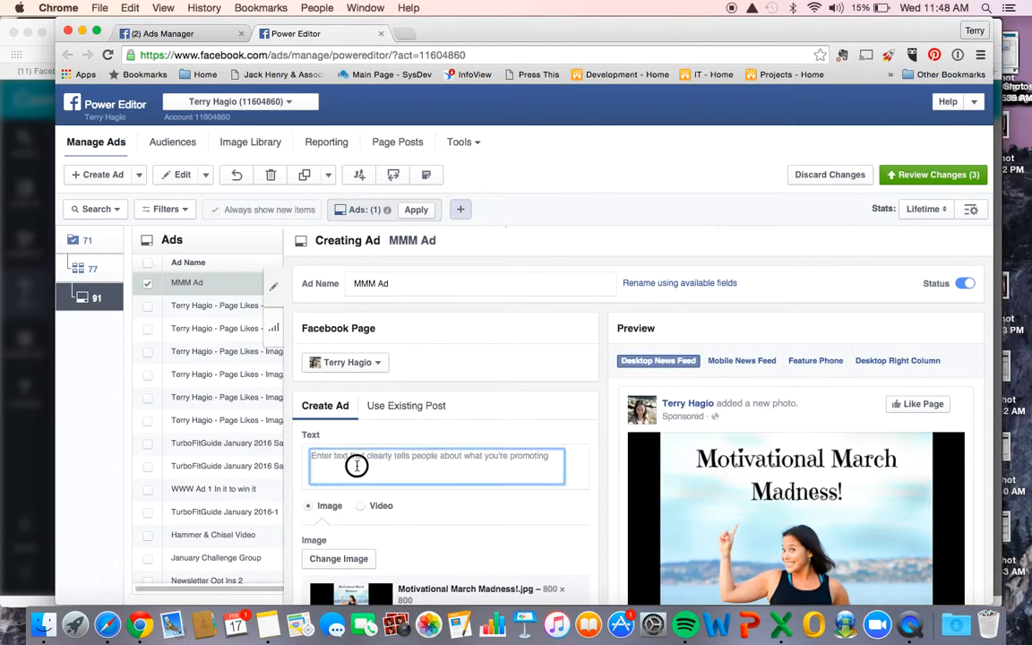
pyautogui.press('super+v')
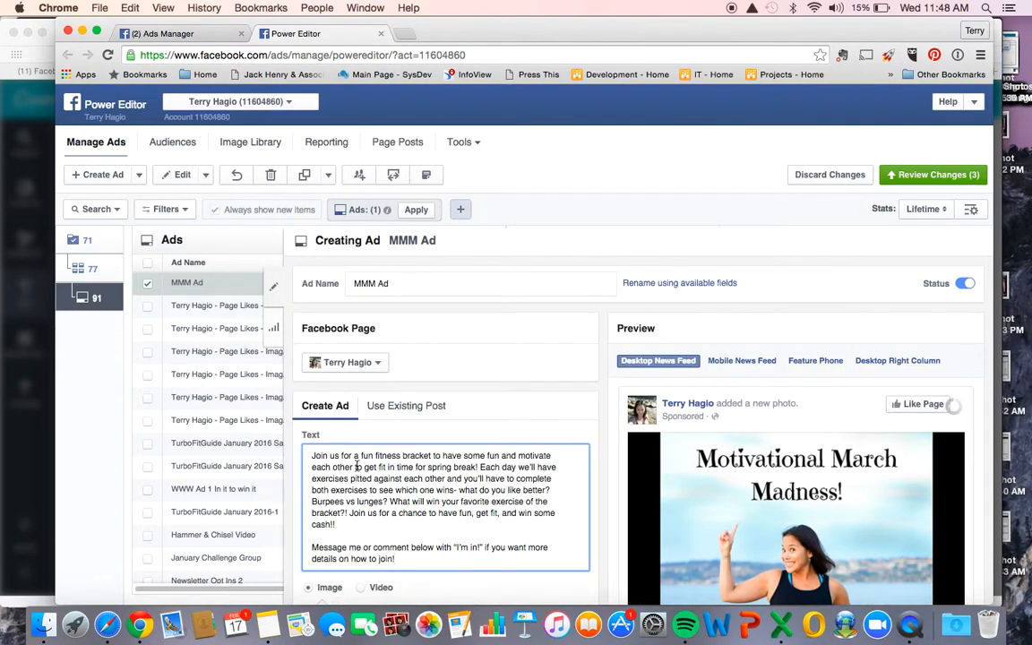
pyautogui.scroll(-3, 357, 471)
pyautogui.scroll(-1, 356, 471)
pyautogui.scroll(5, 362, 396)
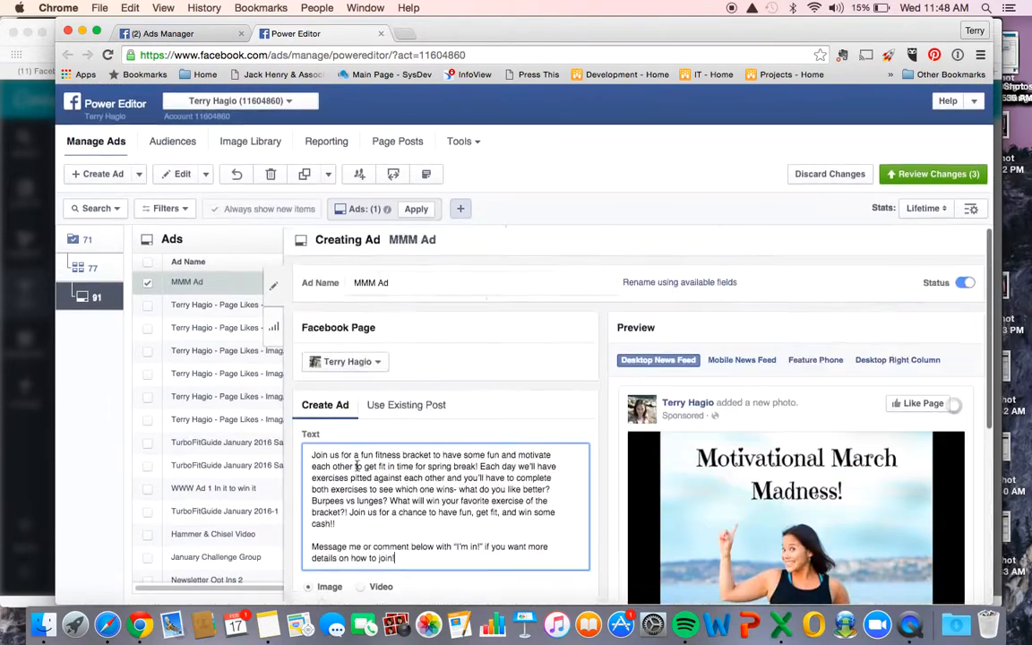
# - Preview the ad as it appears in the Mobile News Feed and the Desktop Right Column
pyautogui.click(741, 360)
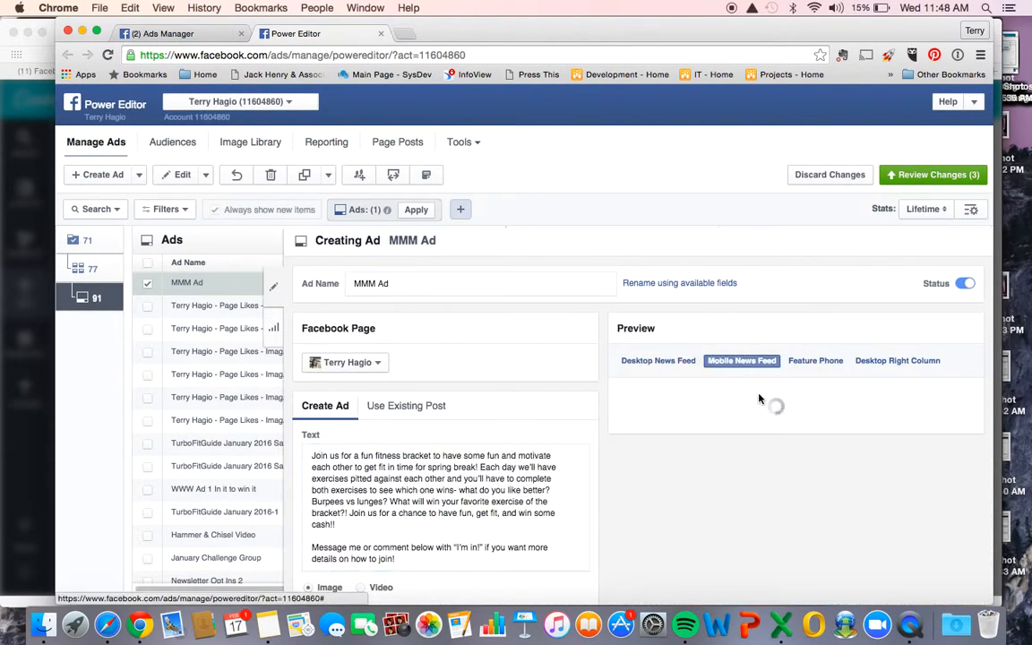
pyautogui.scroll(-2, 776, 439)
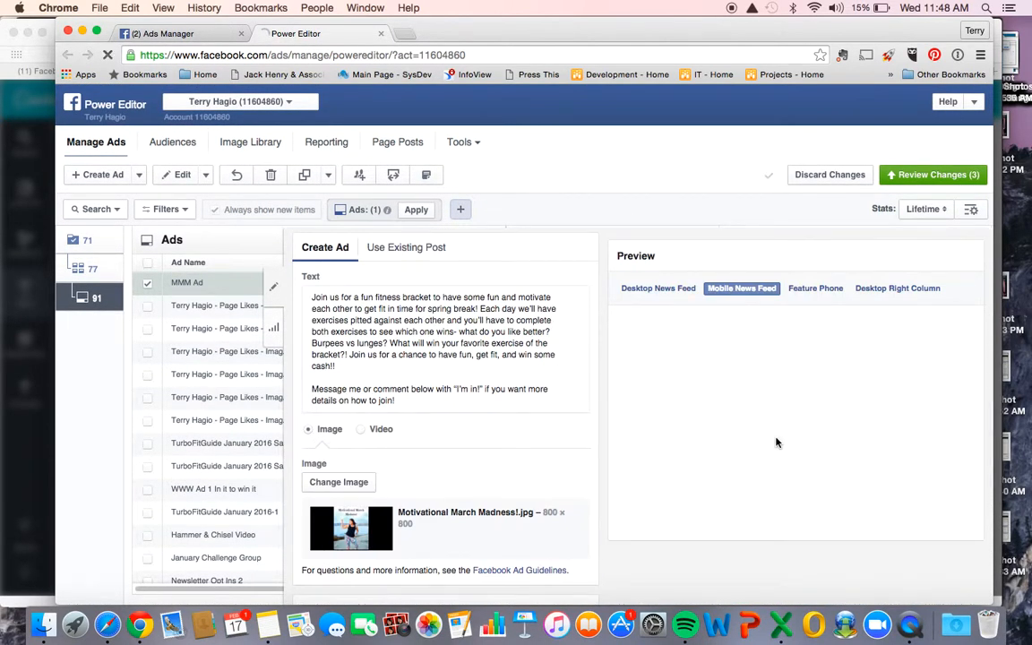
pyautogui.scroll(-3, 777, 443)
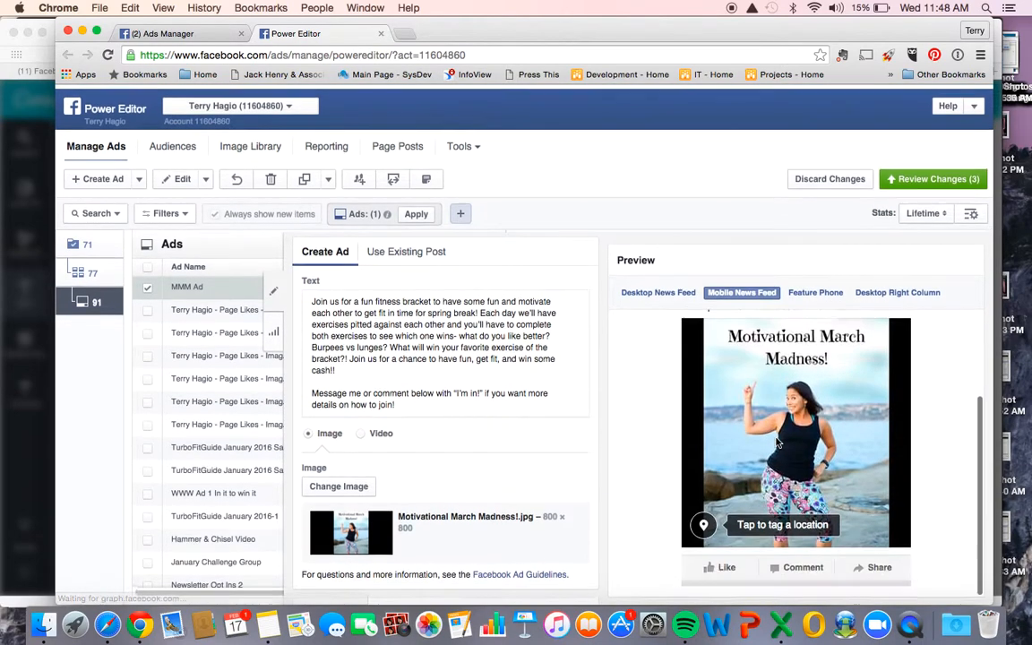
pyautogui.scroll(3, 777, 442)
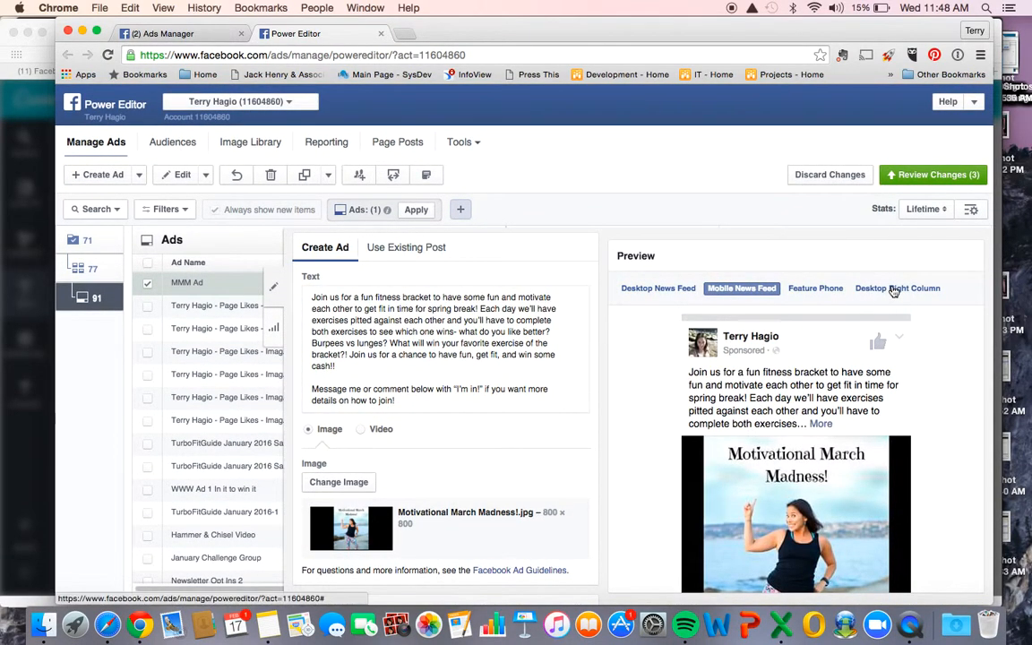
pyautogui.click(893, 289)
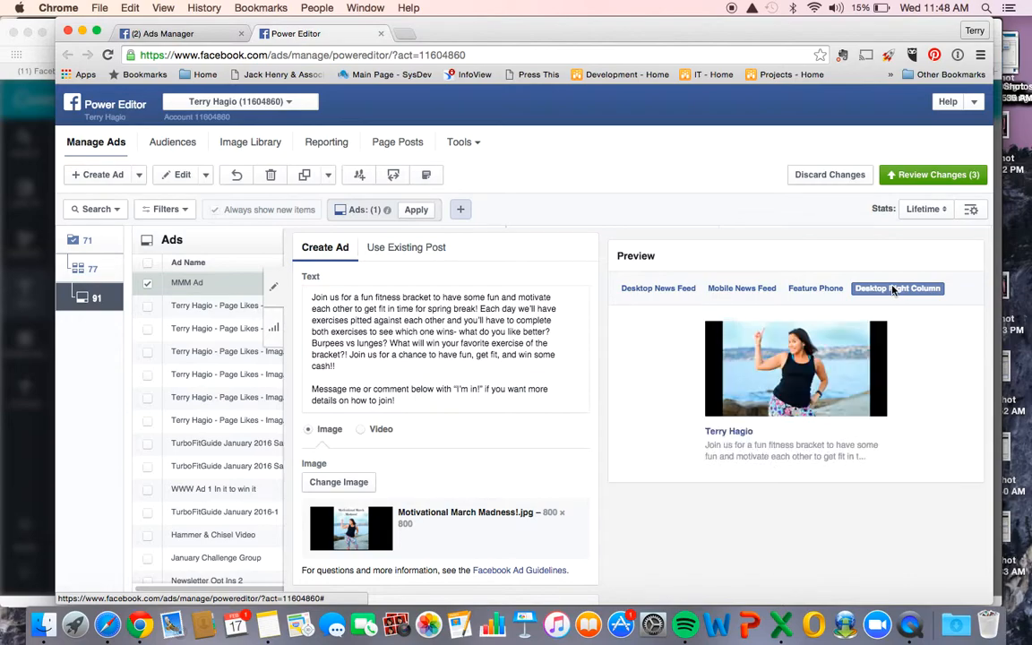
# - Set the MMM Ad ad set's budget to $5.00 and its rate to United States: $8.63 FCPM
pyautogui.click(94, 269)
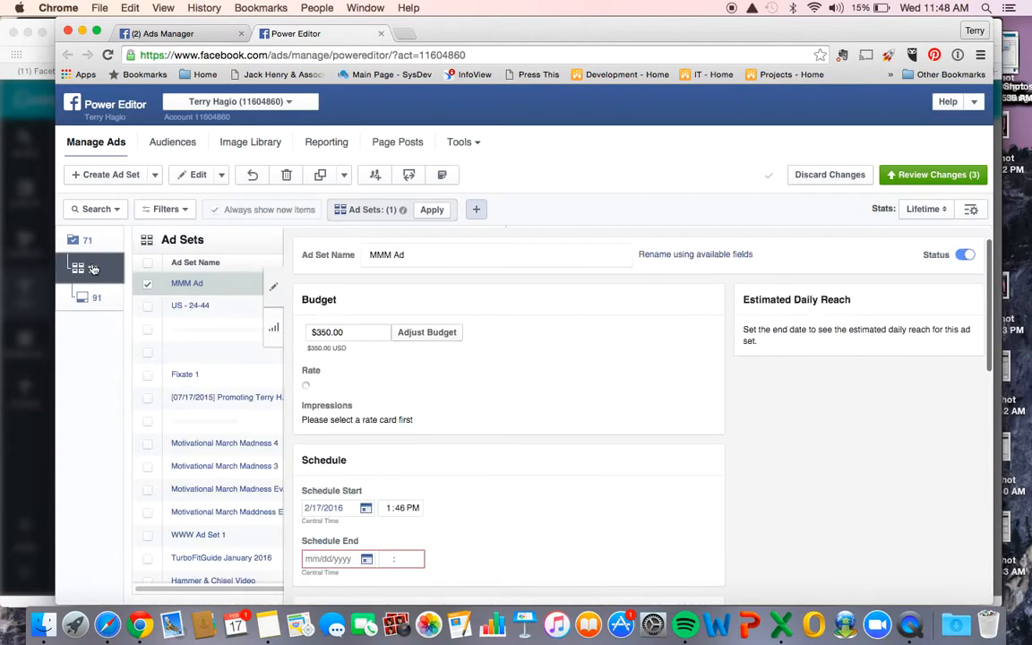
pyautogui.moveTo(351, 332); pyautogui.dragTo(301, 332)
pyautogui.write('5.0')
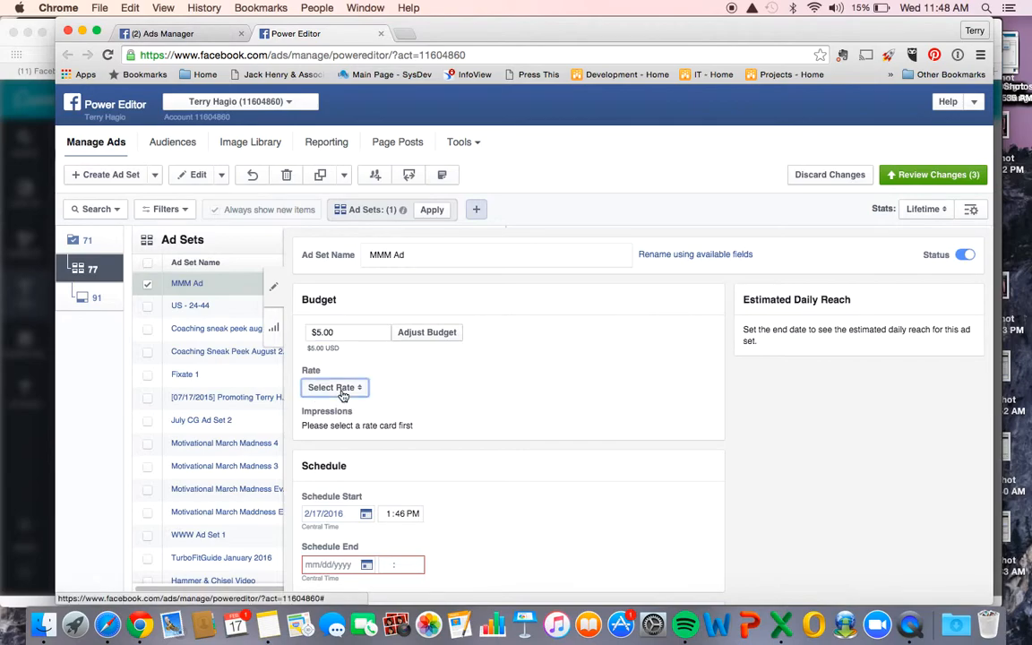
pyautogui.click(343, 388)
pyautogui.scroll(-5, 352, 448)
pyautogui.scroll(-20, 352, 468)
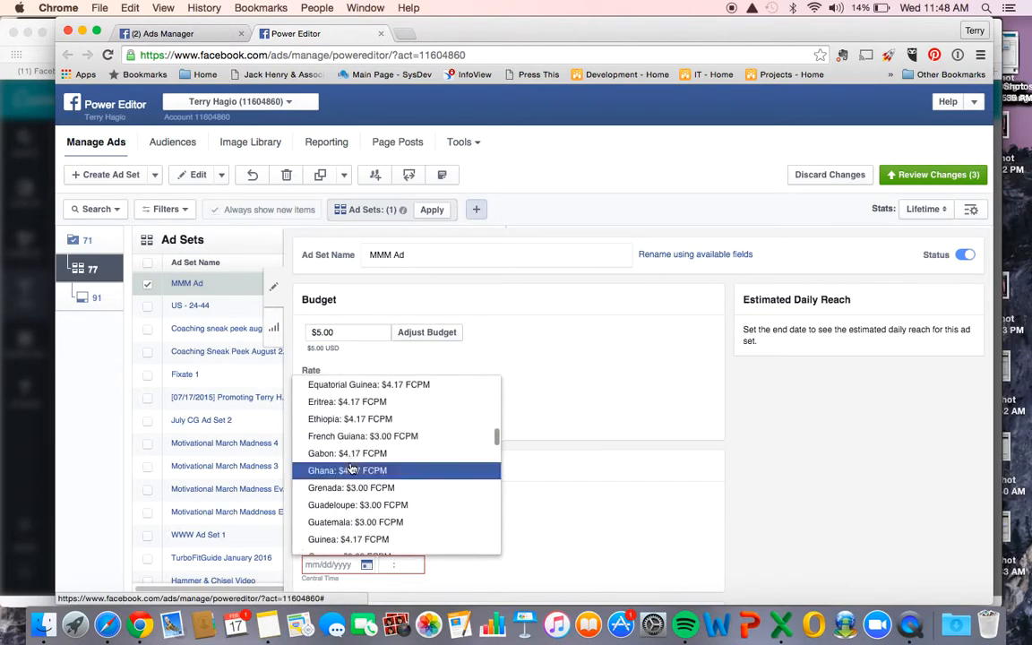
pyautogui.scroll(-10, 352, 468)
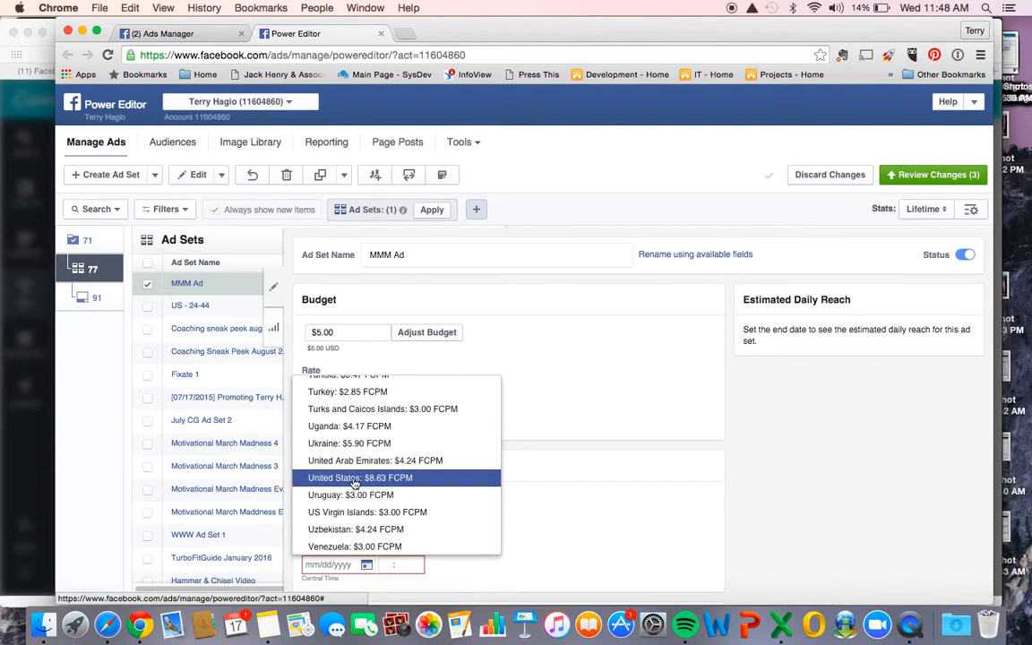
pyautogui.click(354, 480)
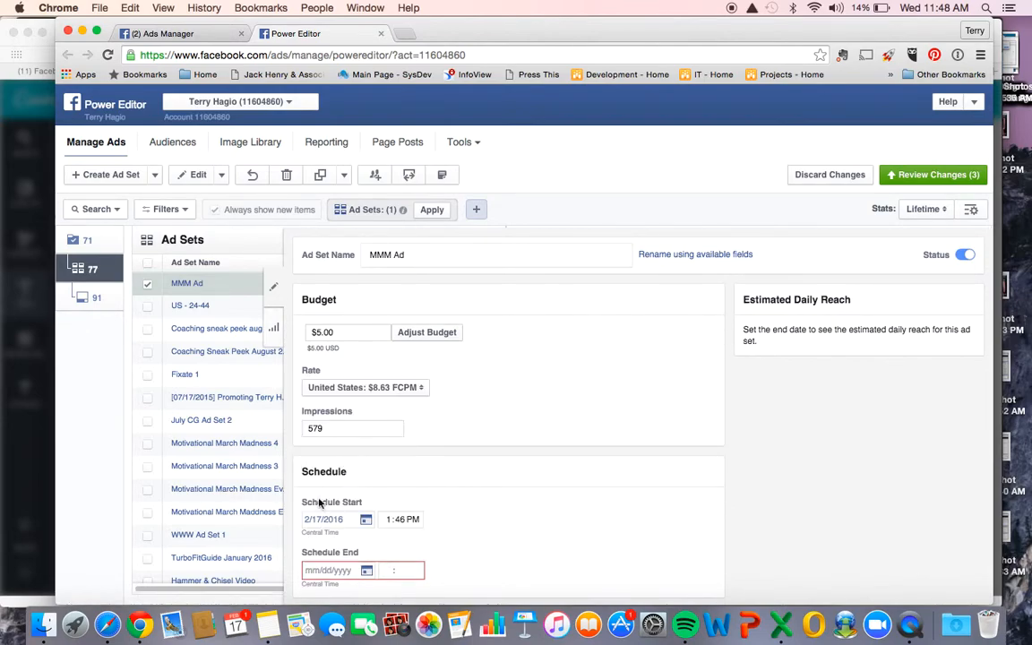
# - End the schedule on 2/21/2016 and apply the saved audience "25-50 women interested in health, fresh produce, natural & organics, cooking, and weight loss"
pyautogui.click(340, 569)
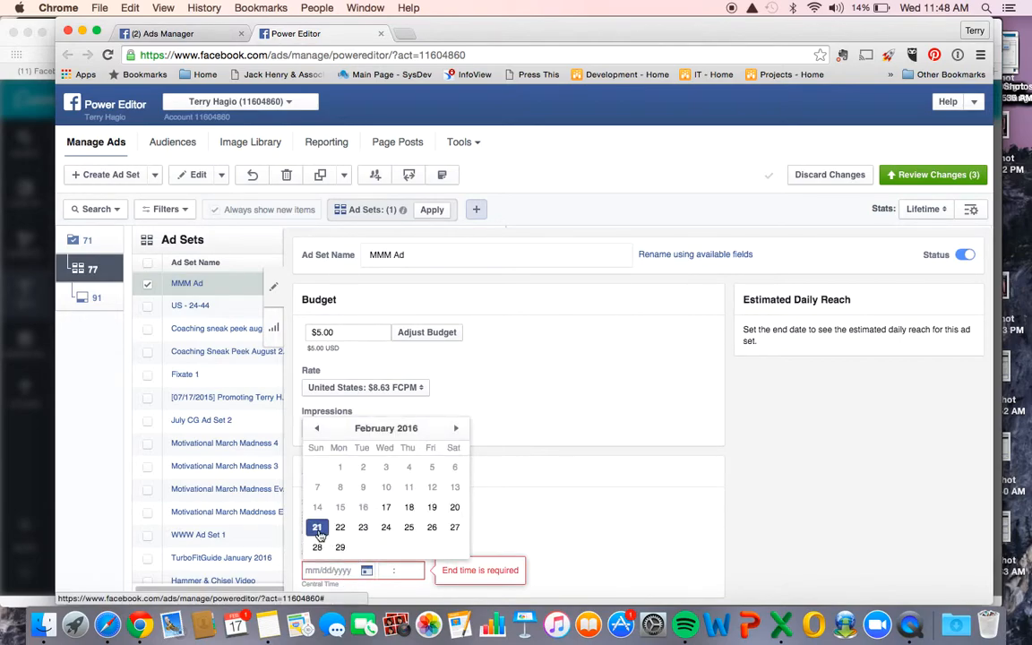
pyautogui.click(318, 529)
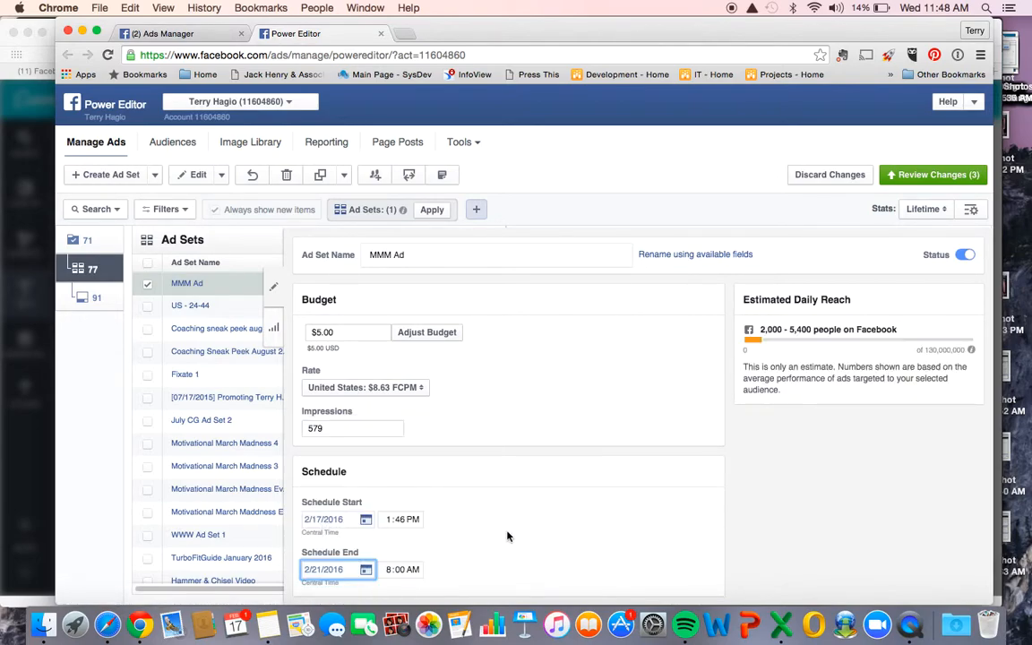
pyautogui.scroll(-3, 507, 535)
pyautogui.scroll(-5, 507, 535)
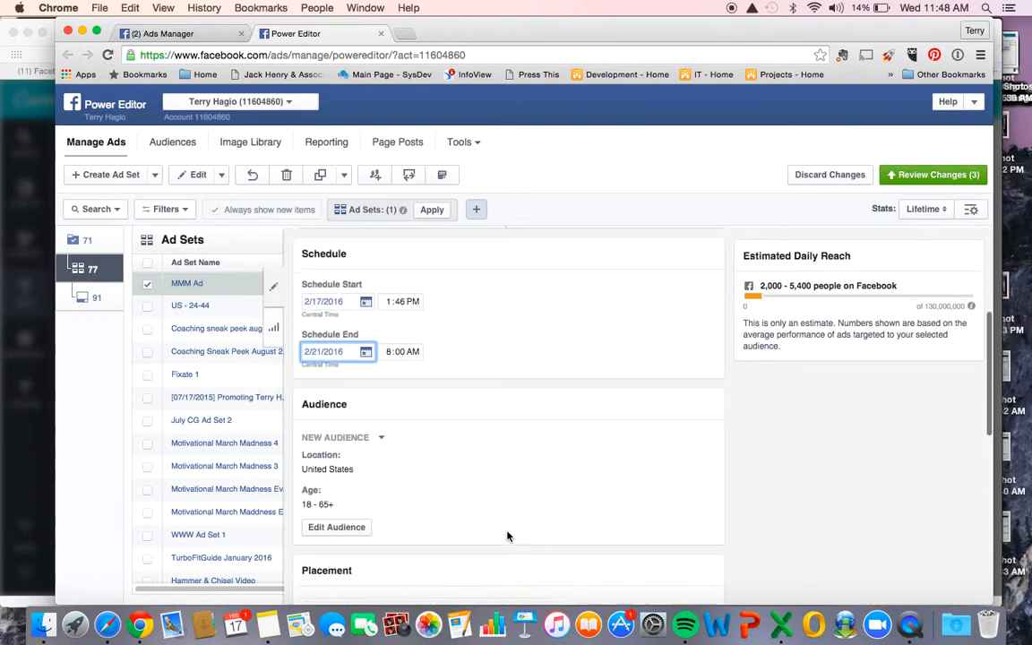
pyautogui.click(380, 407)
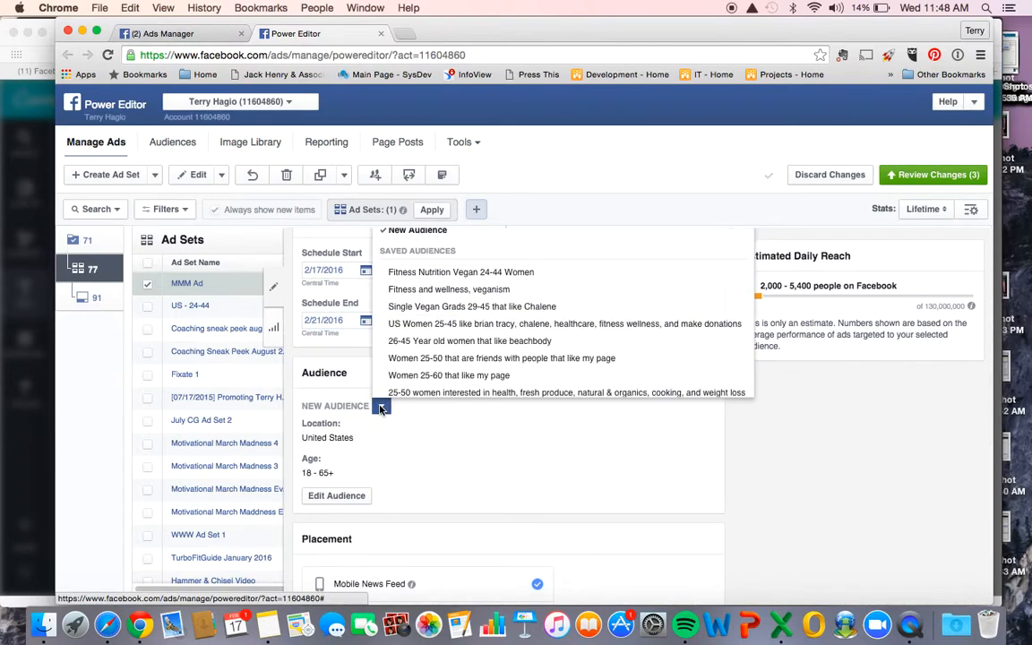
pyautogui.scroll(-1, 403, 352)
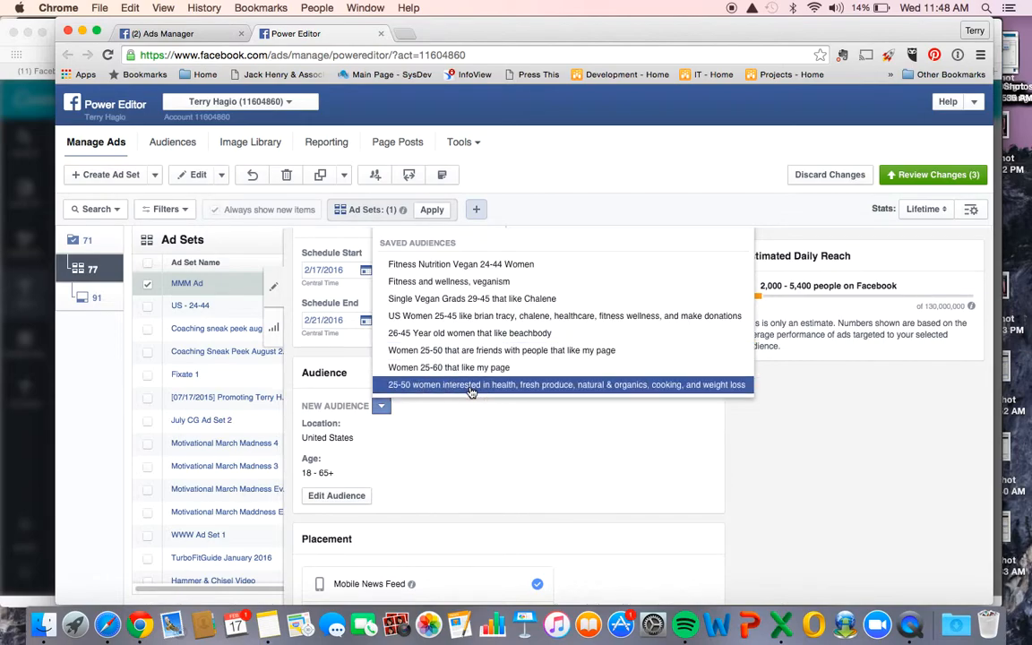
pyautogui.click(471, 390)
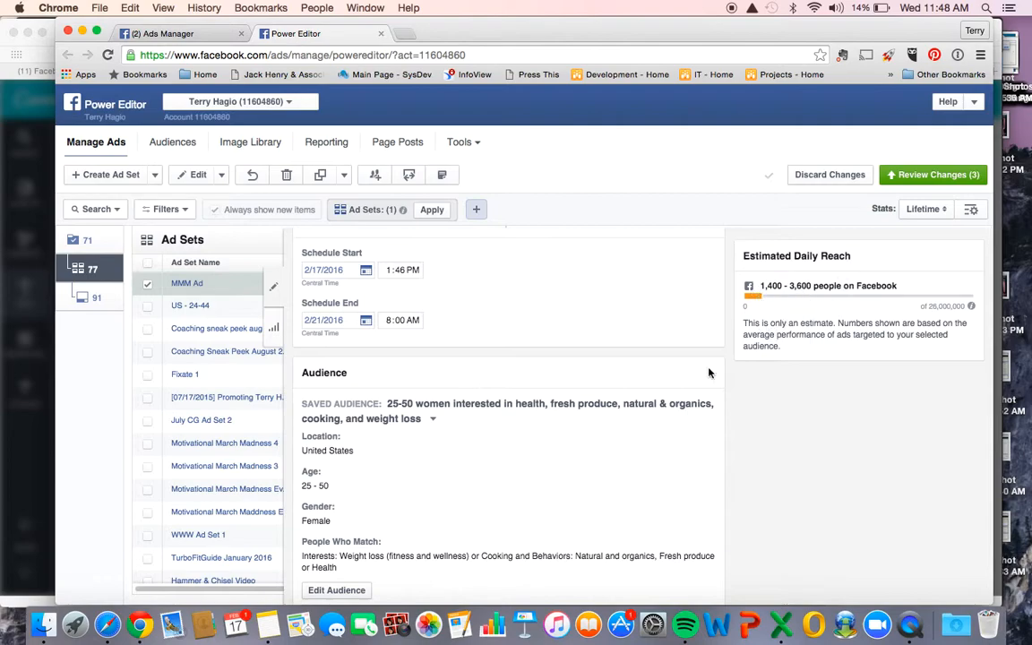
# - Check the ad set's placement, optimization and delivery settings, and publish the new MMM Ad campaign, ad set and ad
pyautogui.scroll(-5, 642, 447)
pyautogui.scroll(-3, 642, 448)
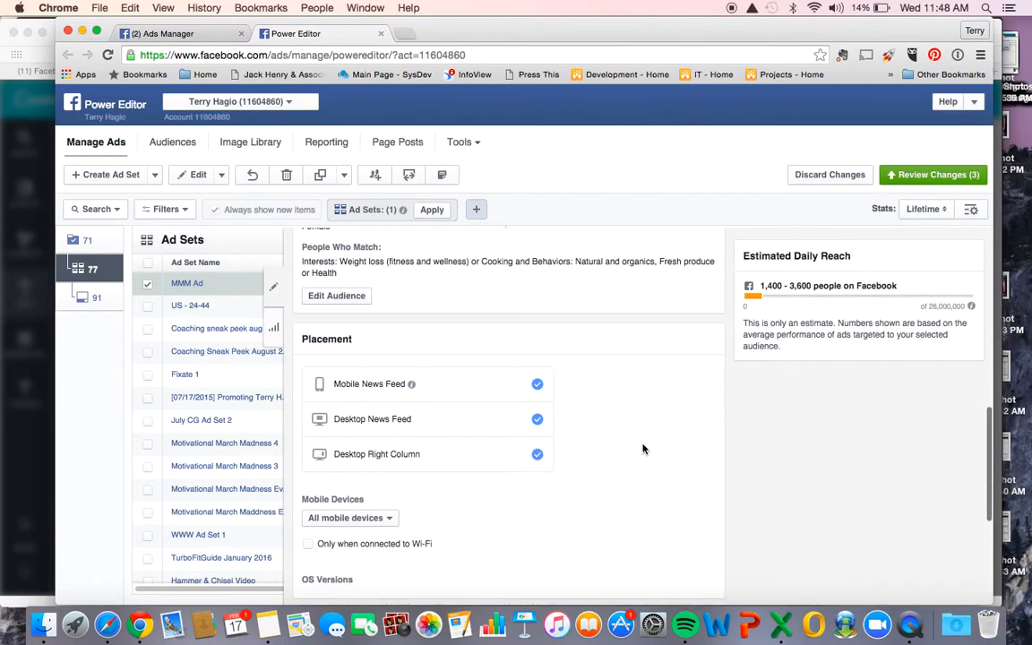
pyautogui.scroll(-5, 522, 507)
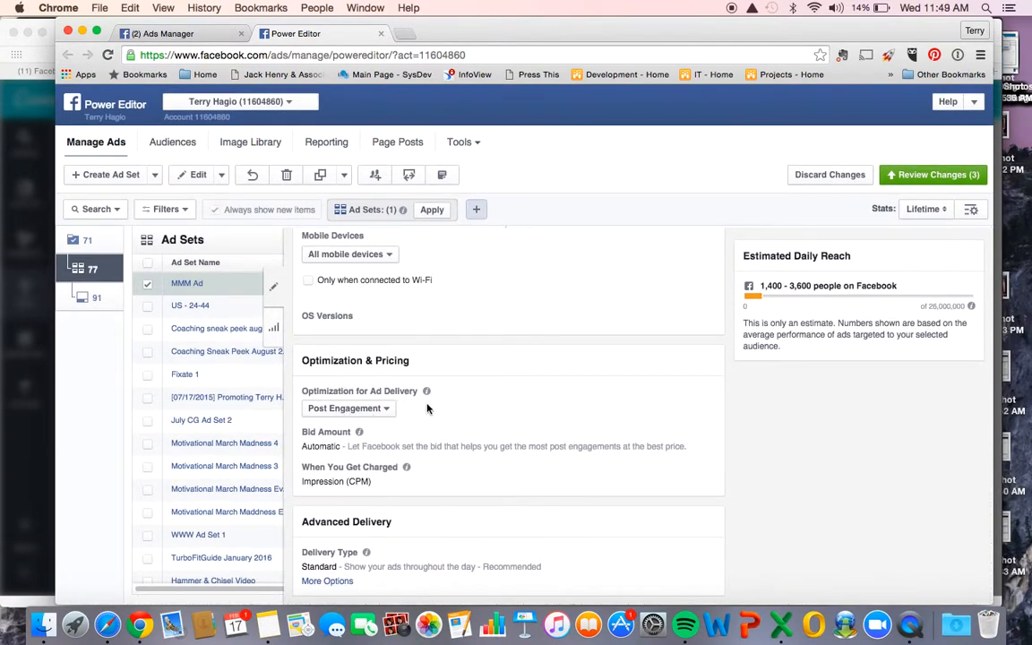
pyautogui.moveTo(427, 391)
pyautogui.scroll(10, 519, 442)
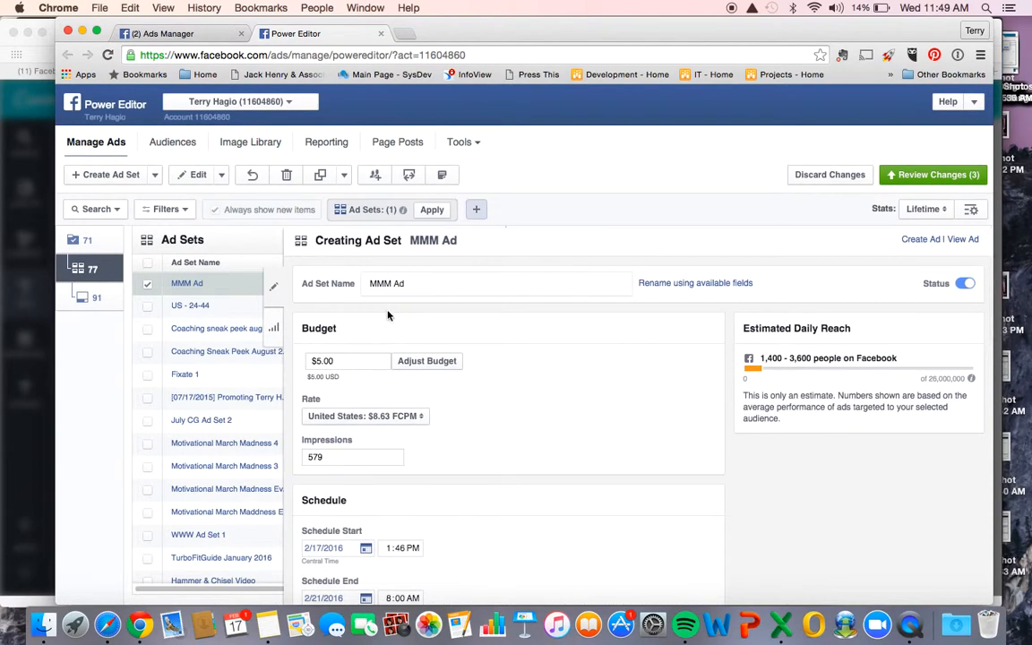
pyautogui.click(903, 177)
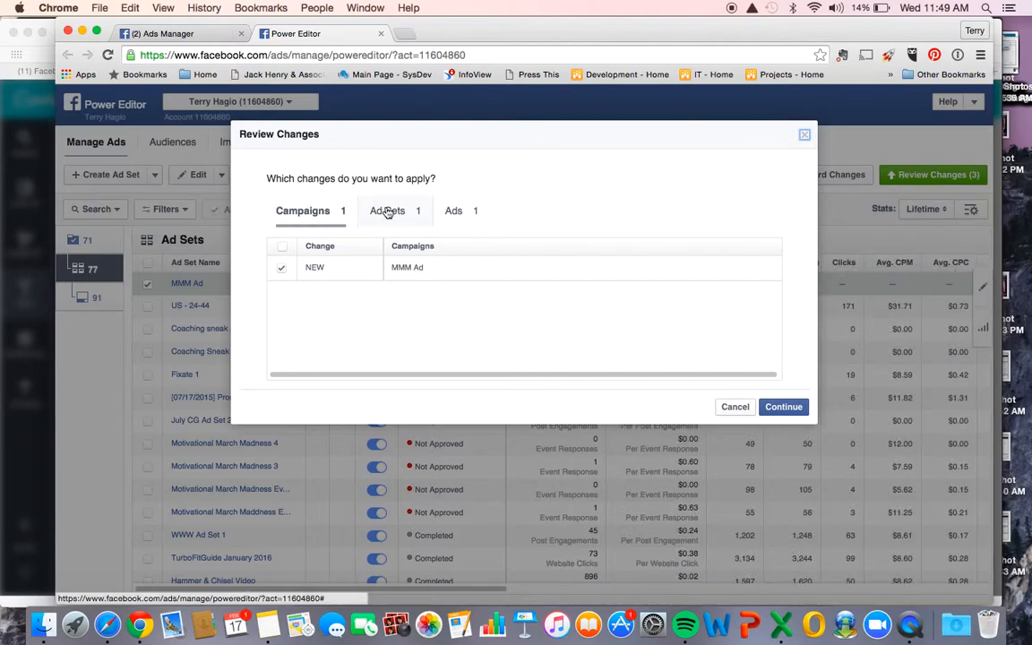
pyautogui.click(782, 408)
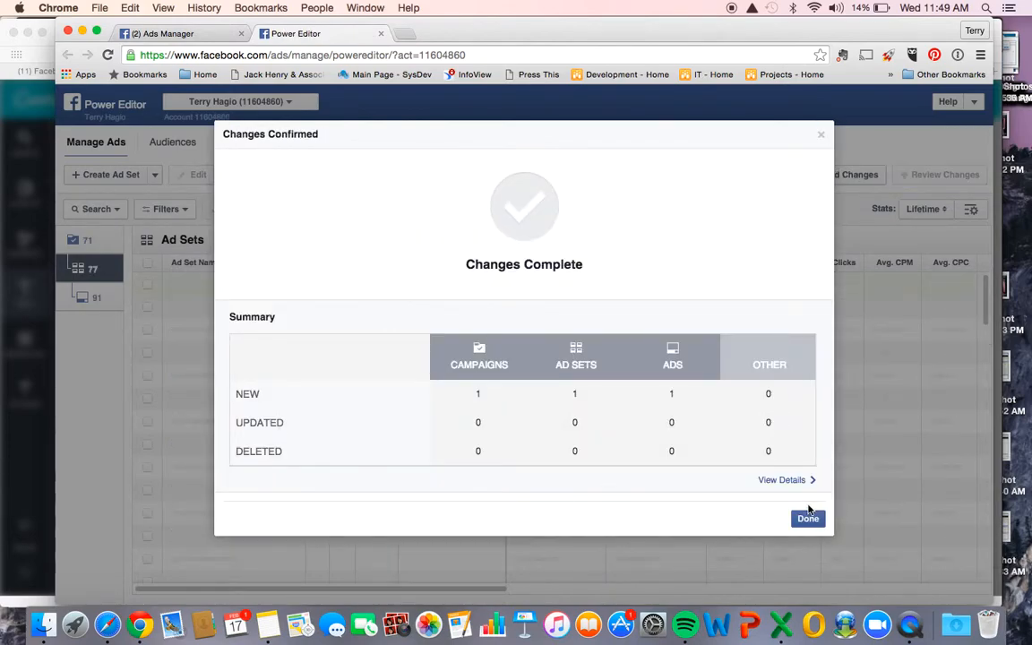
pyautogui.click(810, 521)
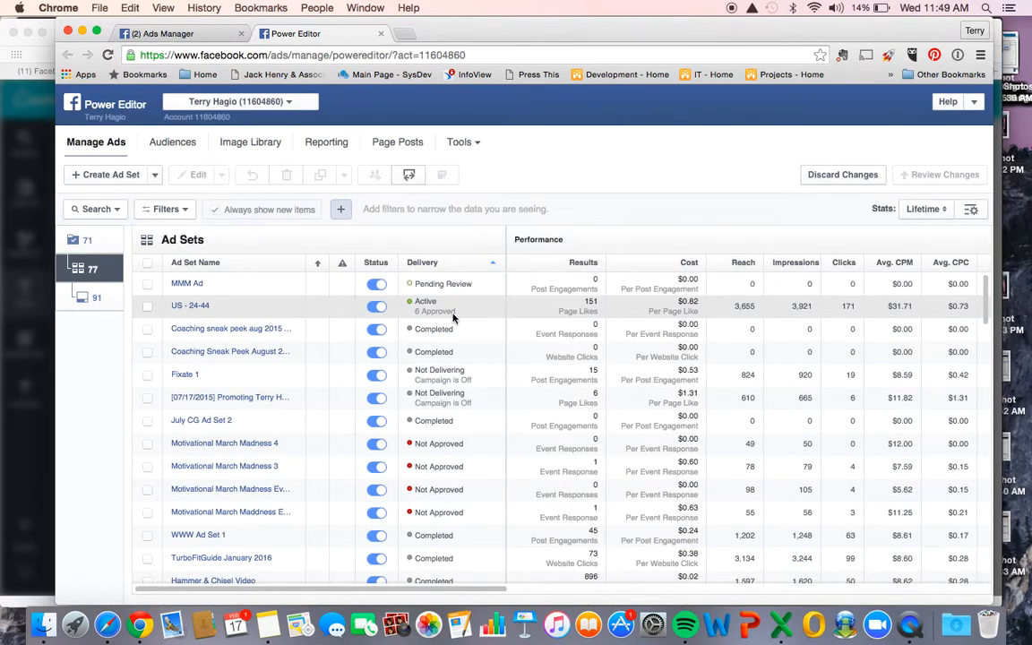
# - Create a second ad named MMM Ad 2 in the existing MMM Ad campaign and MMM Ad ad set
pyautogui.click(83, 299)
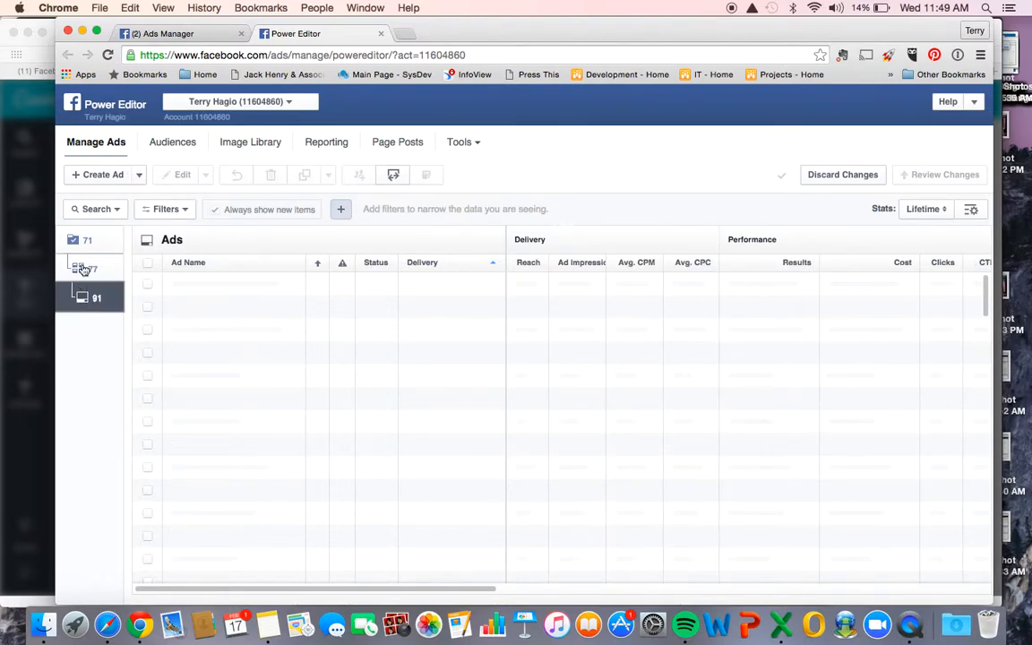
pyautogui.click(99, 177)
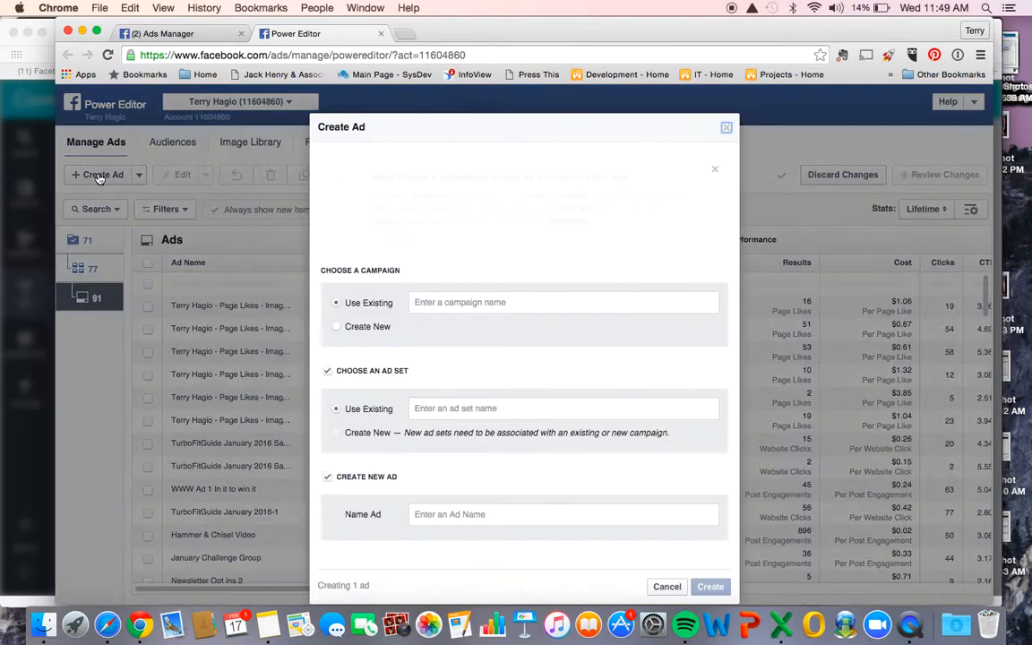
pyautogui.click(435, 303)
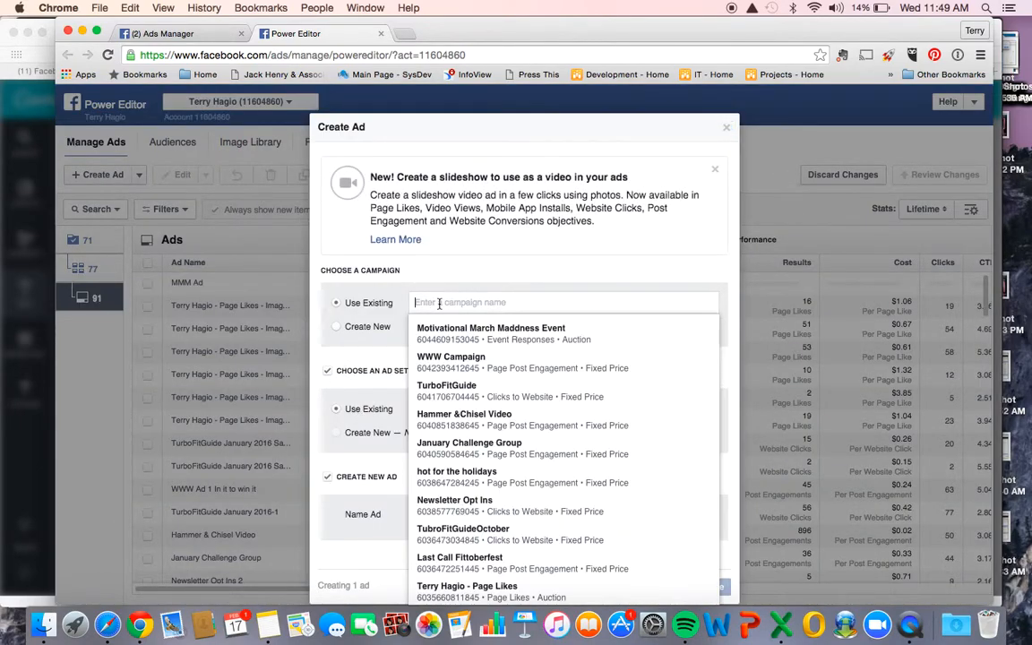
pyautogui.write('mmm')
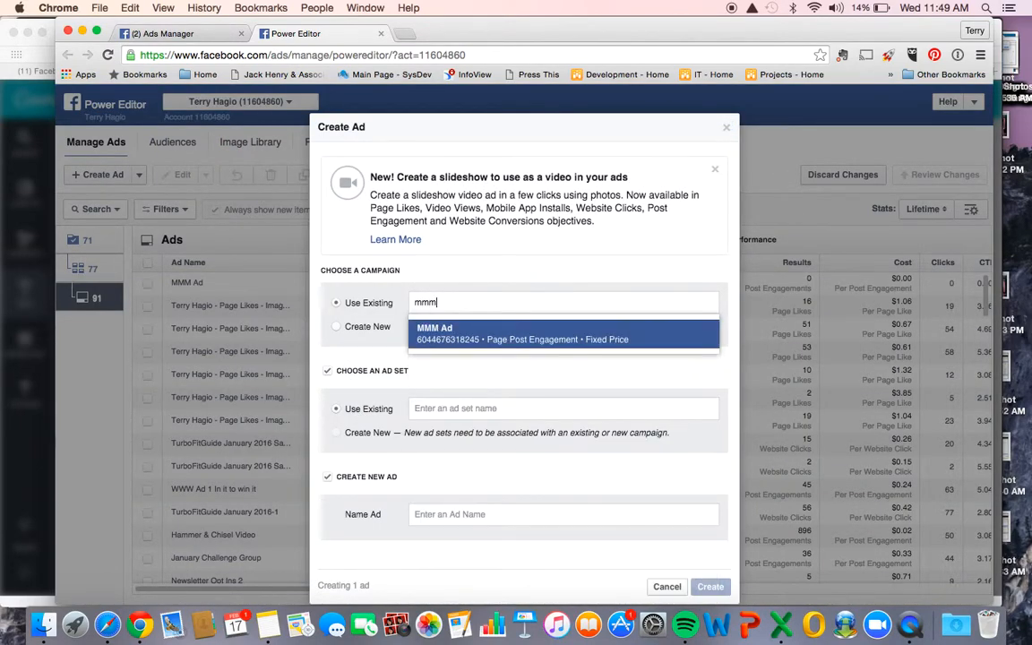
pyautogui.click(442, 340)
pyautogui.click(417, 409)
pyautogui.write('mmm')
pyautogui.click(441, 439)
pyautogui.click(435, 522)
pyautogui.write('MMM Ad 2')
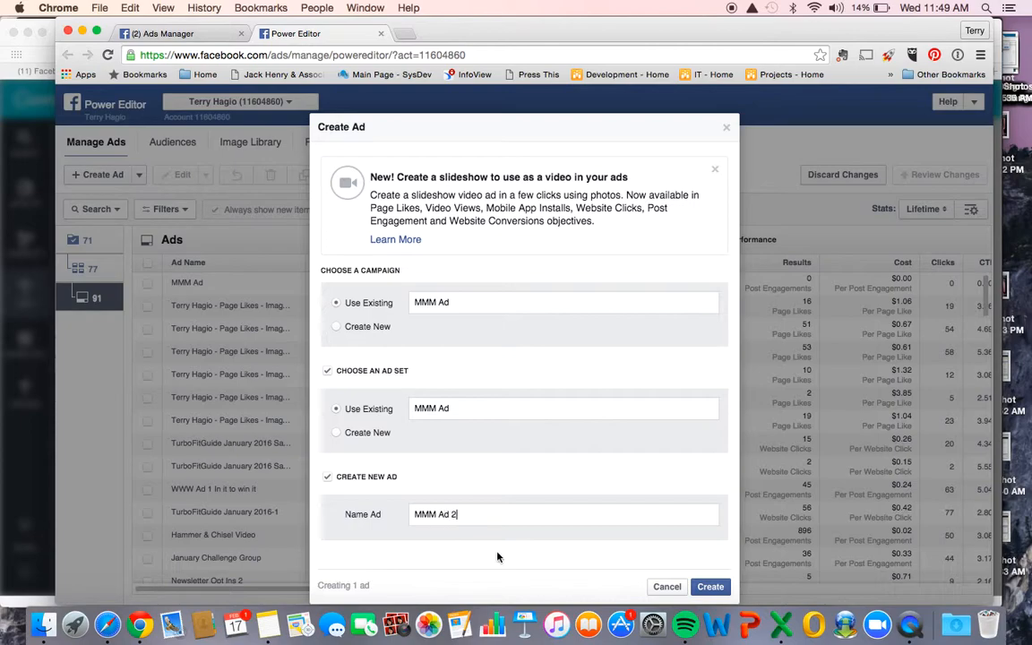
pyautogui.click(710, 587)
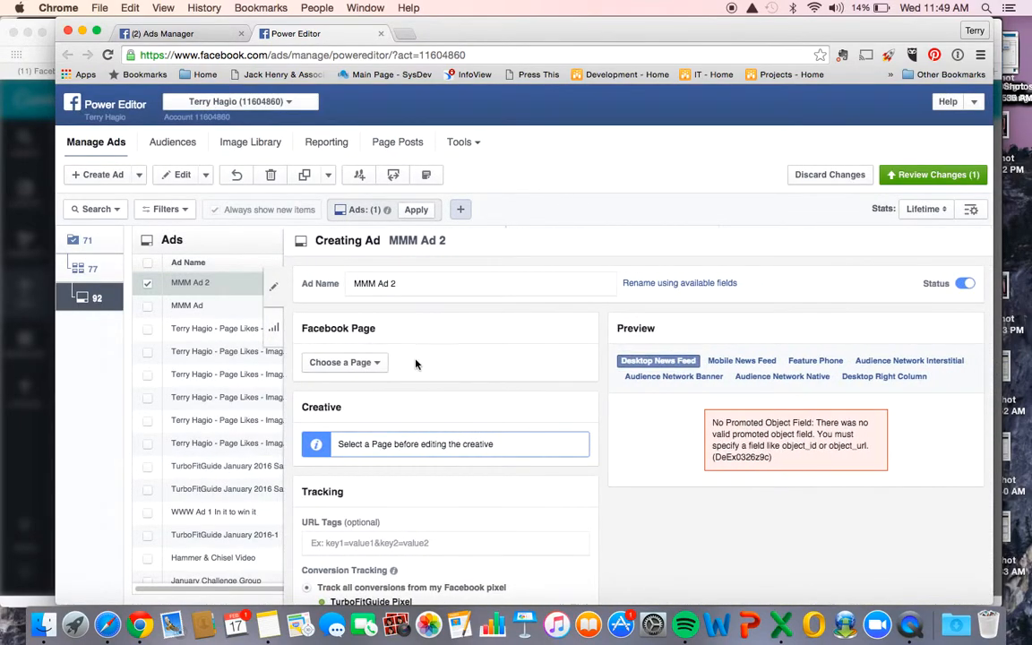
# - Assign the personal Facebook Page to MMM Ad 2
pyautogui.click(377, 365)
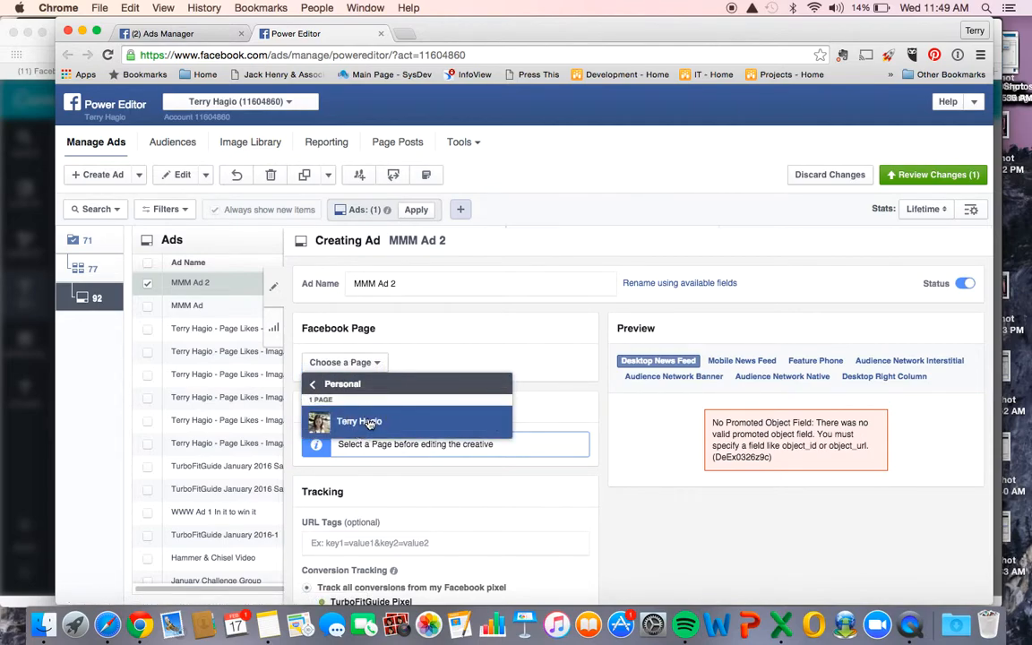
pyautogui.click(357, 422)
pyautogui.scroll(-2, 370, 424)
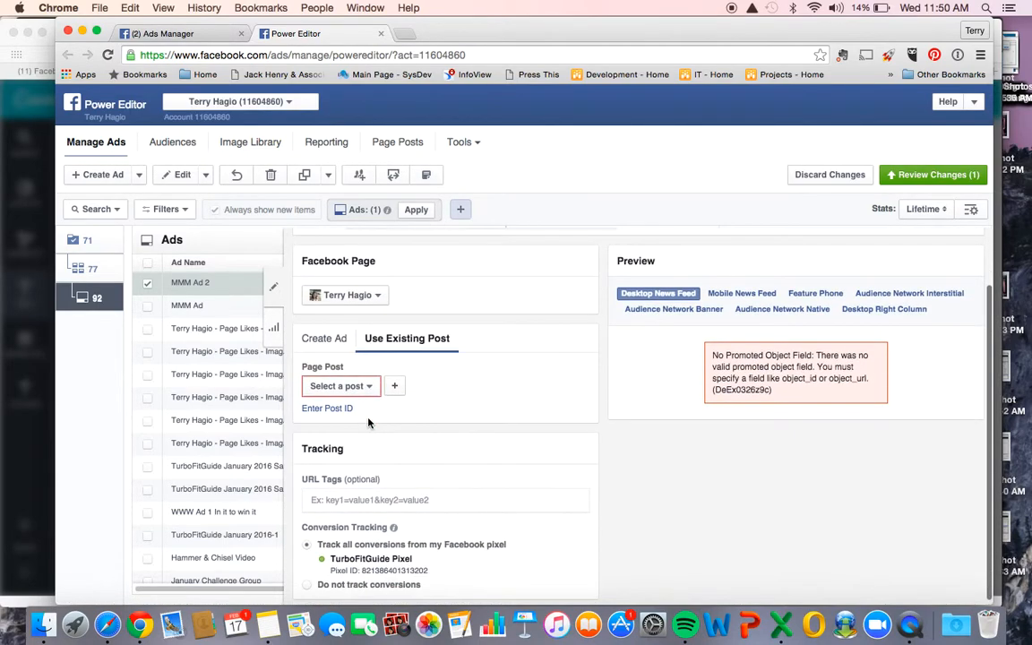
# - Create new ad content for MMM Ad 2 and paste the "Join us for a fun fitness bracket" copy as its text
pyautogui.click(327, 339)
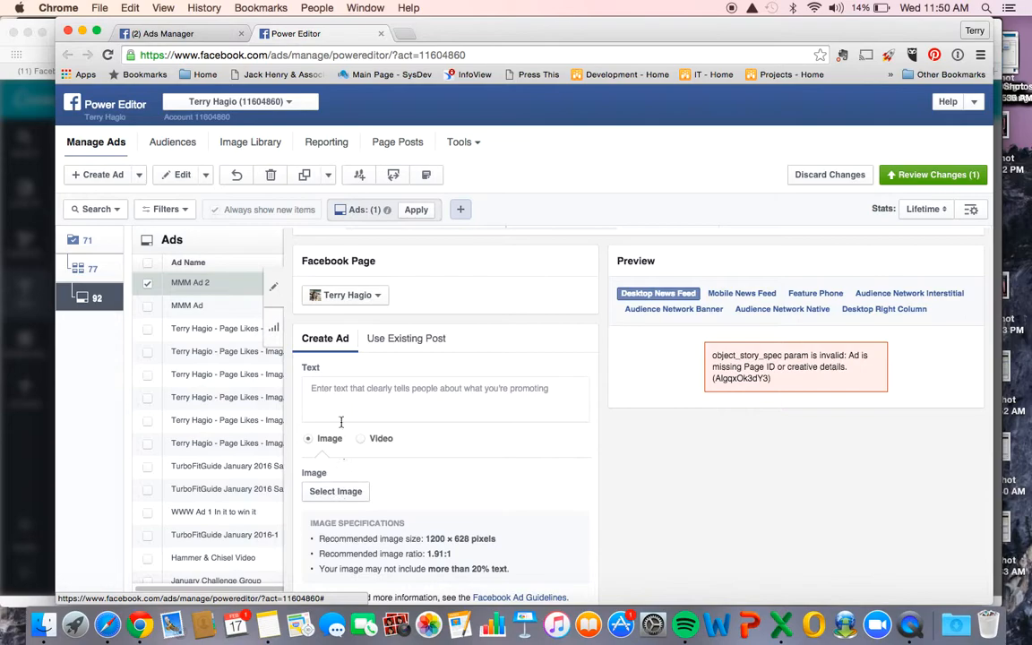
pyautogui.click(350, 387)
pyautogui.write('Join us for a fun fitness bracket to have some fun and motivate each other to get fit in time for spring break! Each day we\'ll have exercises pitted against each other and you\'ll have to complete both exercises to see which one wins- what do you like better? Burpees vs lunges? What will win your favorite exercise of the bracket?! Join us for a chance to have fun, get fit, and win some cash!!  Message me or comment below with "I\'m in!" if you want more details on how to join!')
# - Add the fitness stock image of the smiling woman in a black top flexing her arm to MMM Ad 2
pyautogui.click(338, 573)
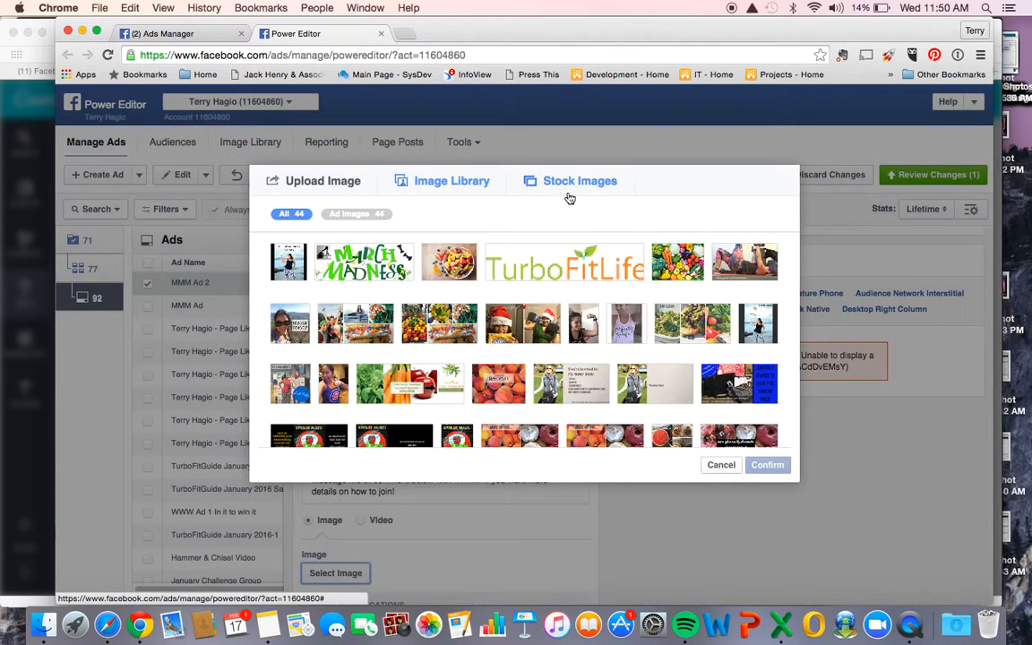
pyautogui.click(566, 182)
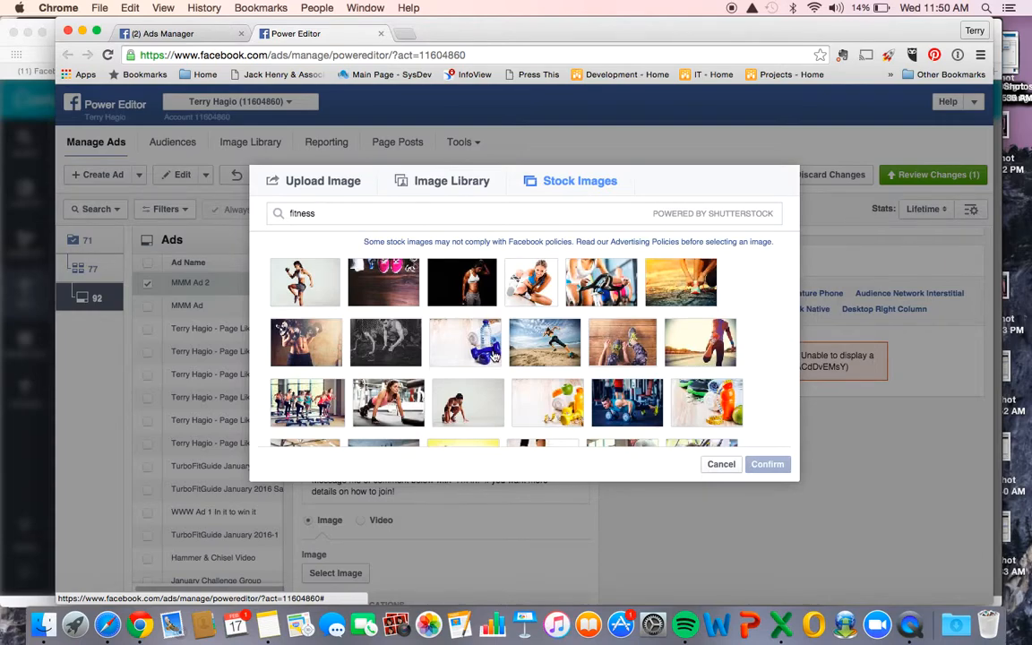
pyautogui.scroll(-5, 493, 355)
pyautogui.scroll(-5, 493, 355)
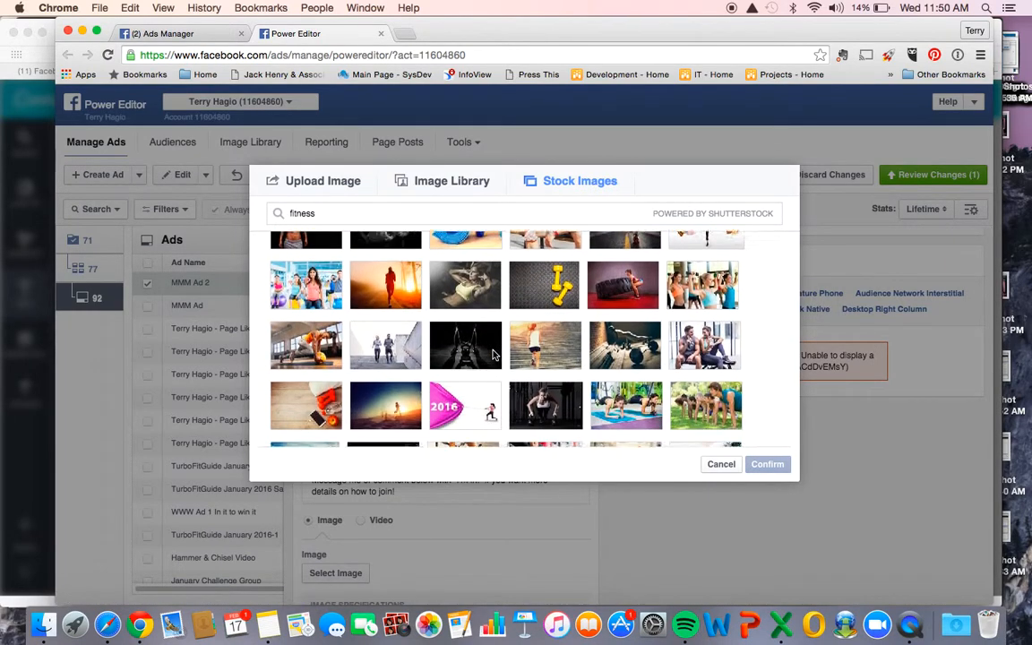
pyautogui.scroll(-5, 494, 356)
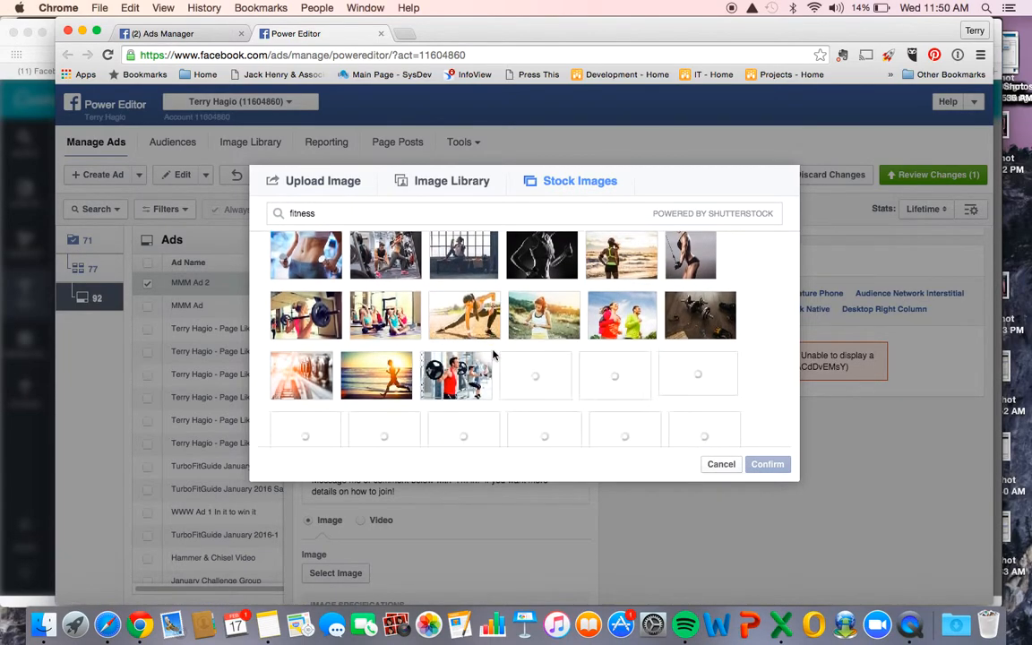
pyautogui.scroll(-2, 589, 370)
pyautogui.scroll(-3, 590, 370)
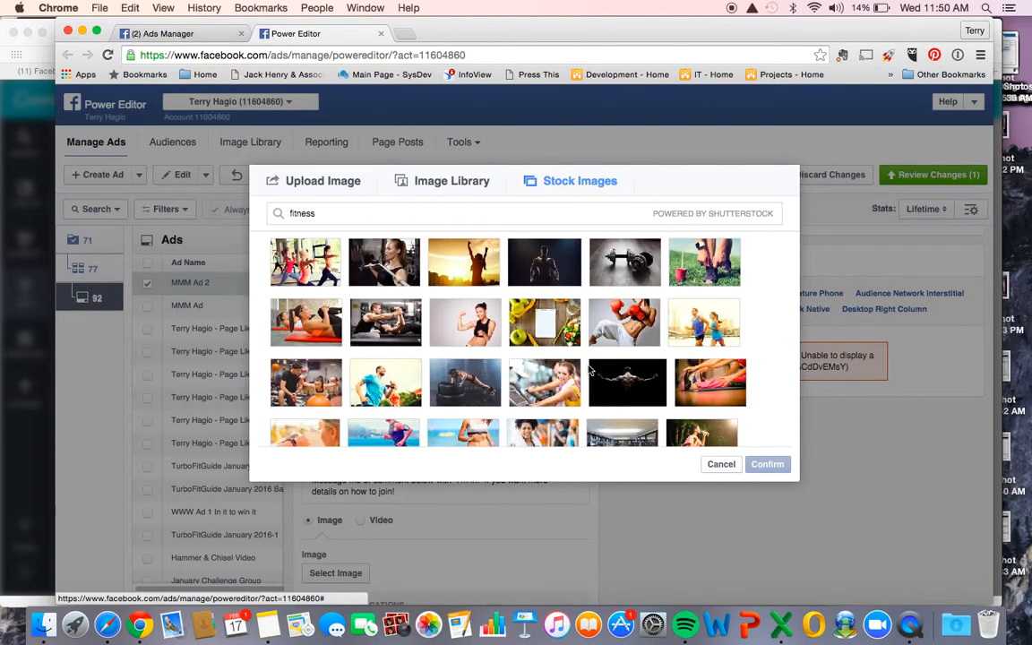
pyautogui.click(467, 321)
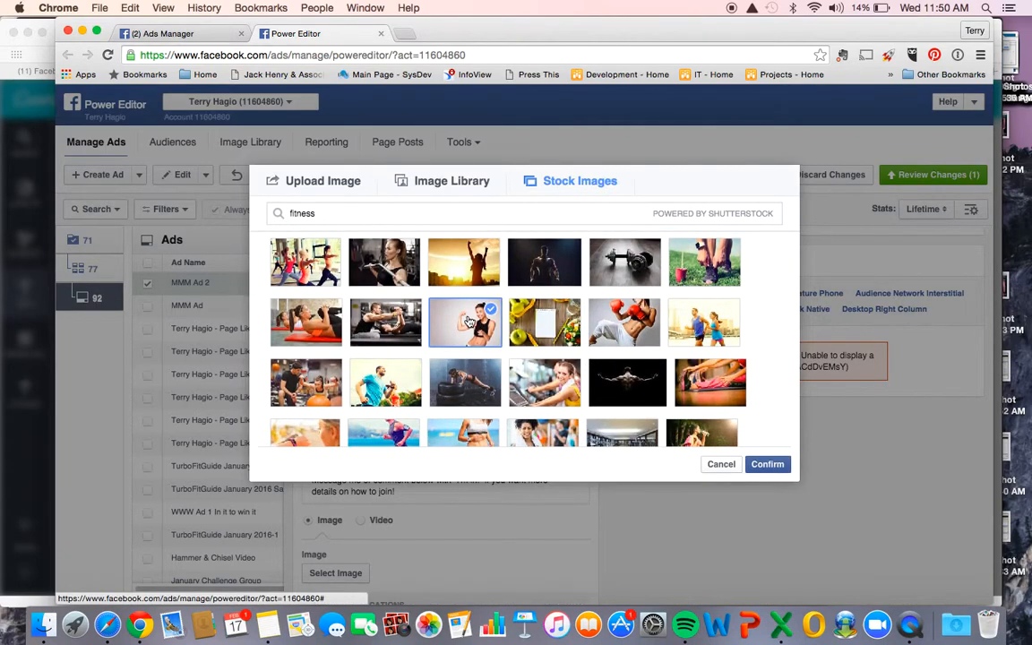
pyautogui.click(765, 464)
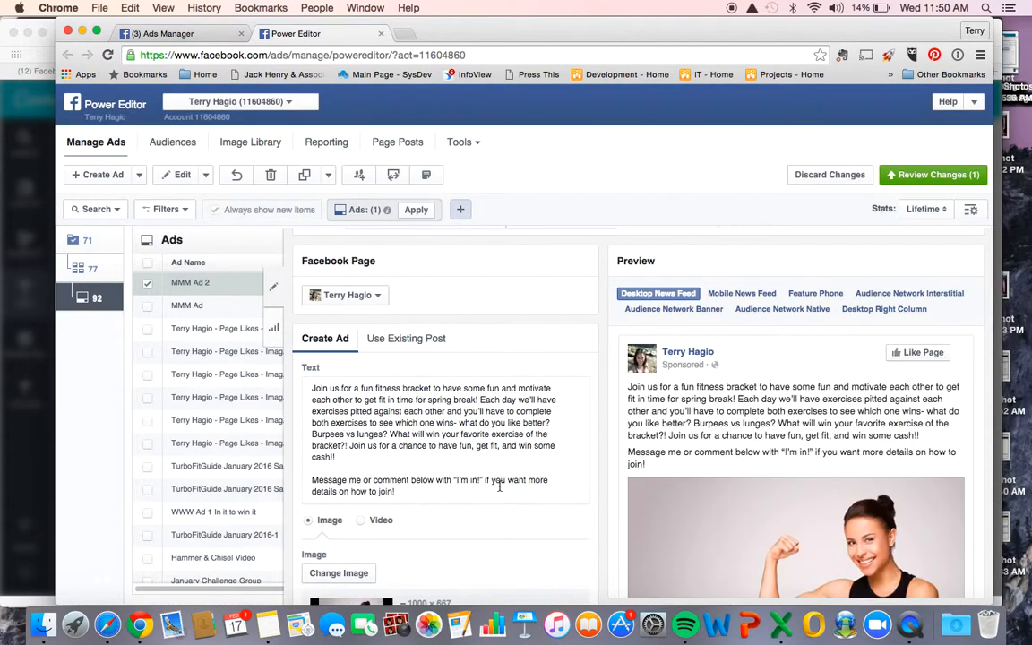
# - Check MMM Ad 2's preview, image and tracking settings, and publish the ad
pyautogui.scroll(-5, 810, 522)
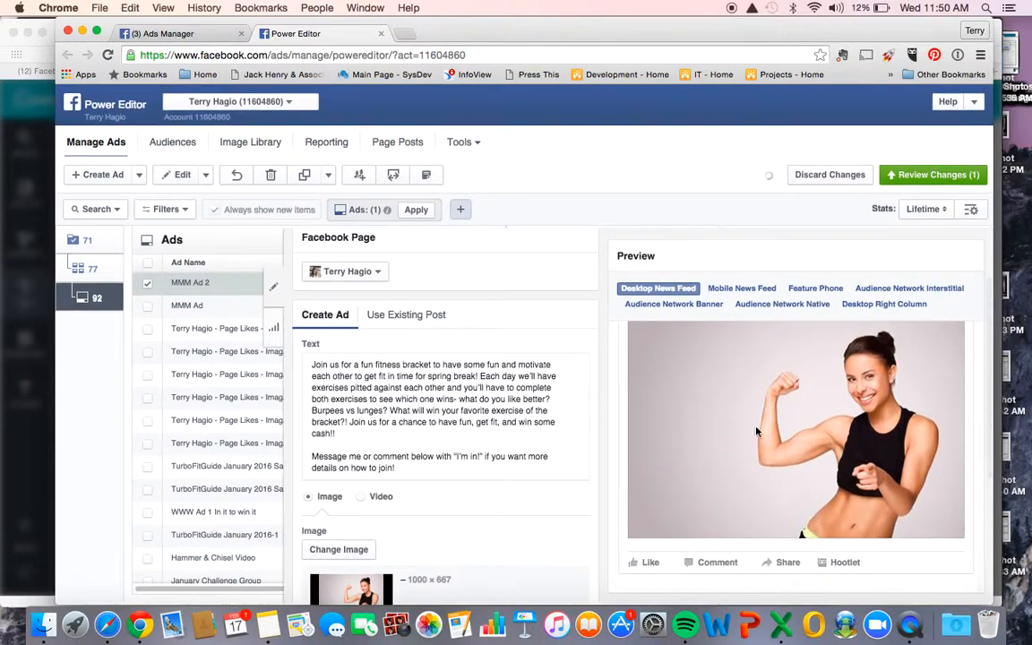
pyautogui.scroll(-5, 533, 436)
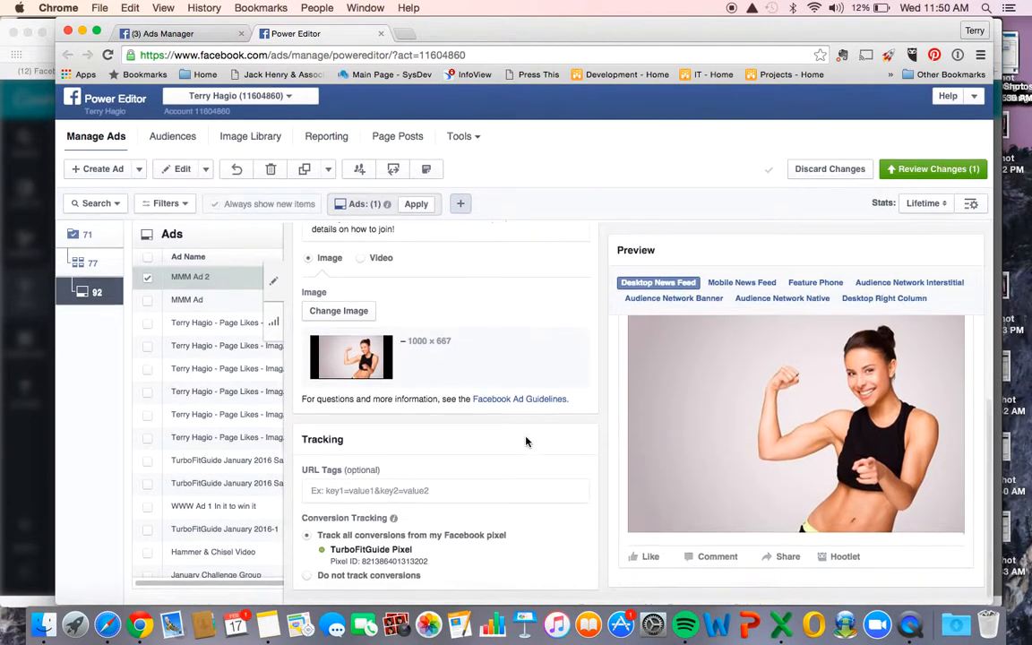
pyautogui.scroll(7, 526, 440)
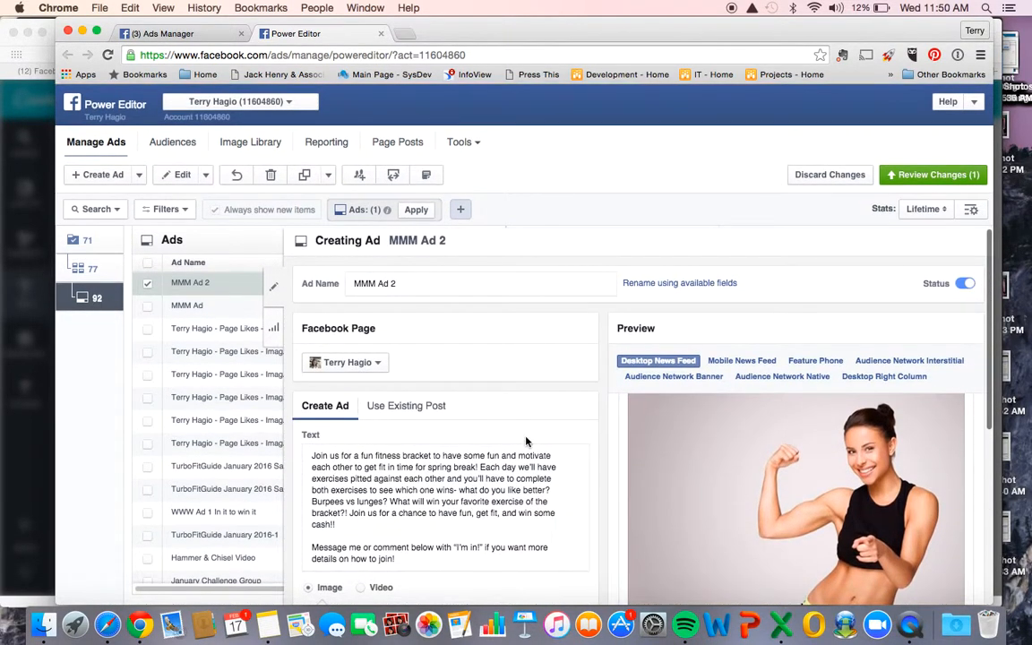
pyautogui.click(941, 176)
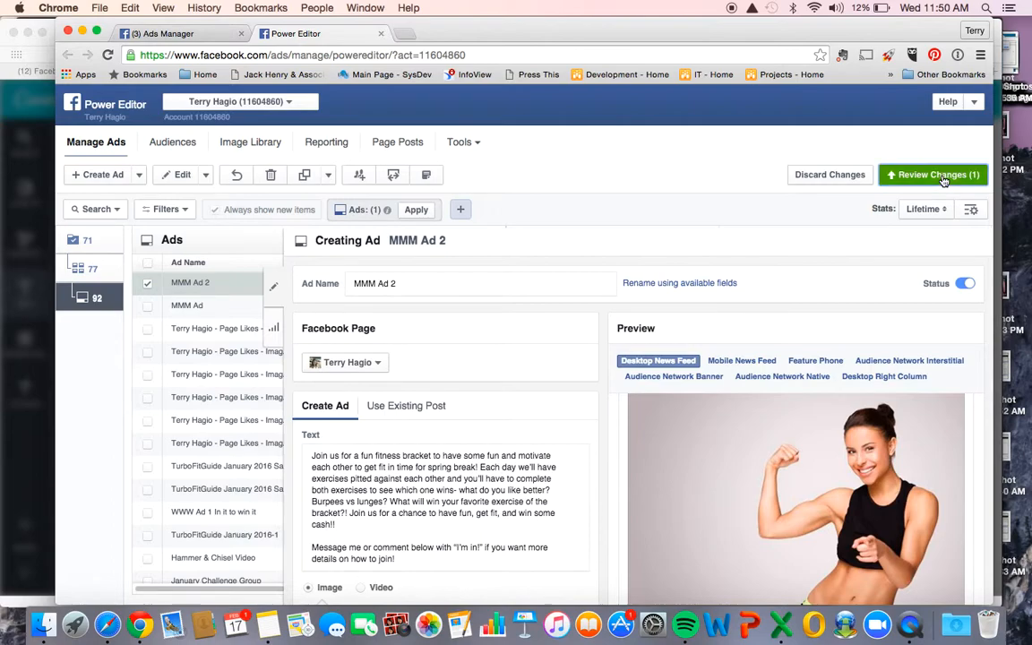
pyautogui.click(784, 407)
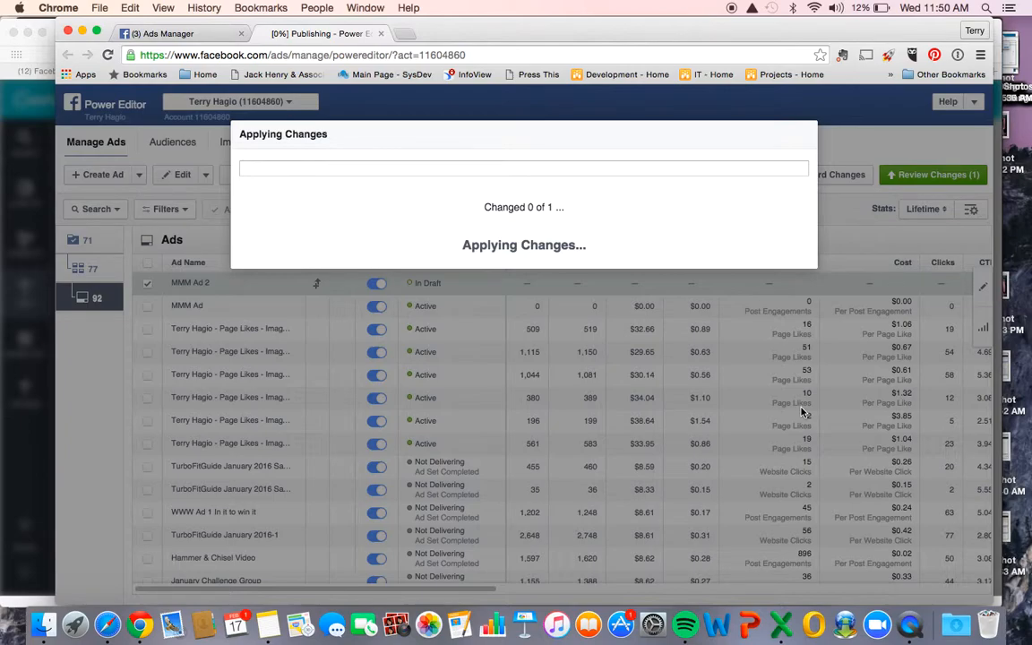
# - Switch to Ads Manager, reload the campaign list, and open the MMM Ad campaign to check its ad set's delivery
pyautogui.click(205, 37)
pyautogui.press('super+l')
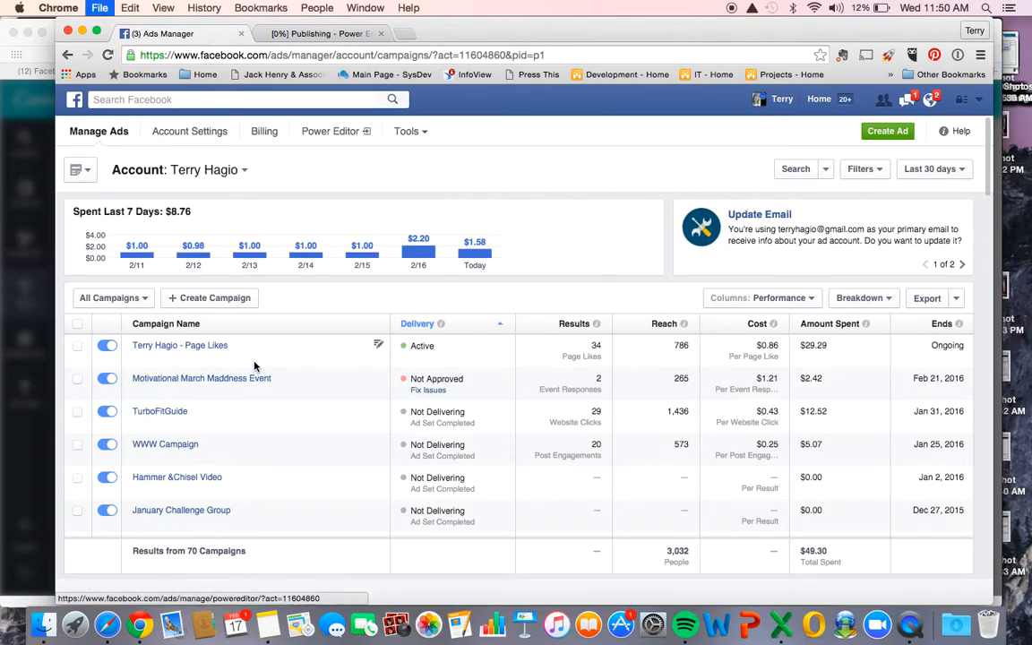
pyautogui.press('Return')
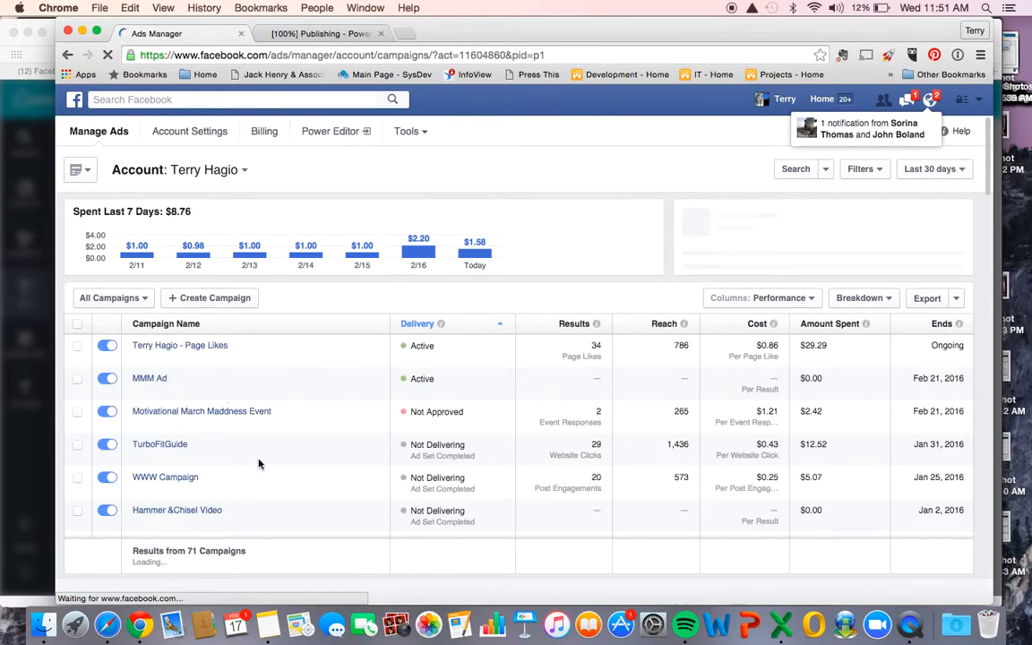
pyautogui.click(143, 379)
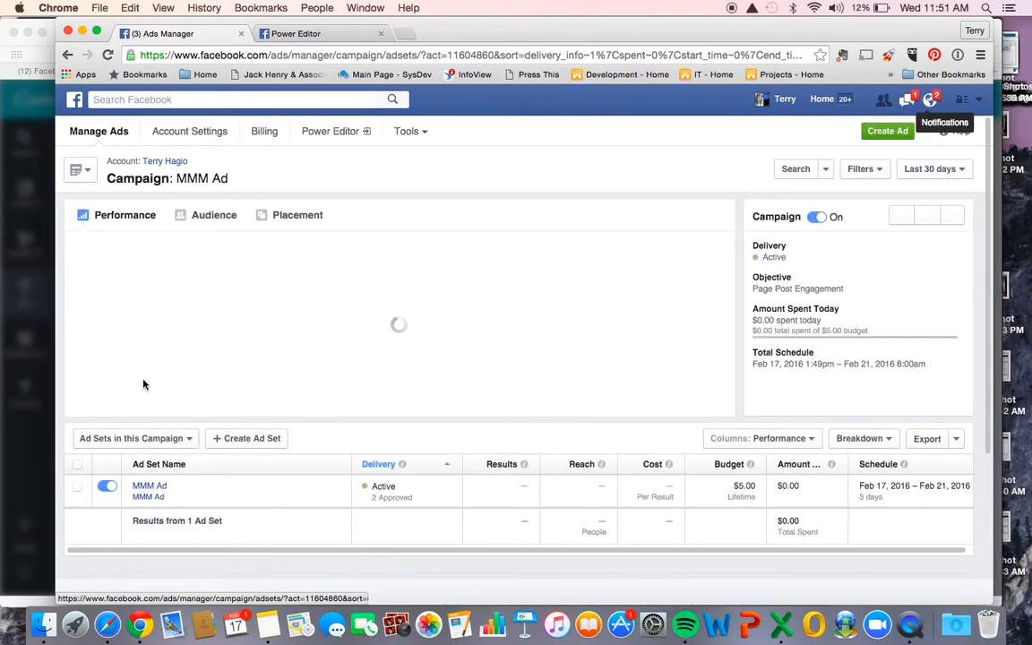
pyautogui.scroll(-3, 143, 384)
pyautogui.scroll(2, 309, 365)
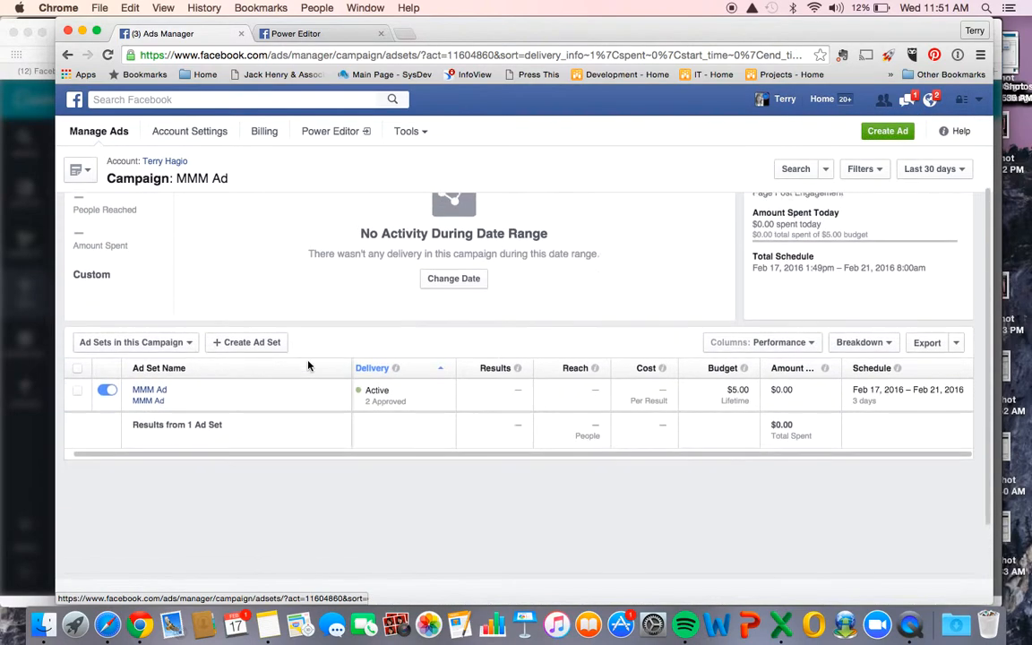
# - Return to the campaign list and open the TurboFitGuide campaign's TurboFitGuide January 2016 ad set to compare its ads' results, reach and cost
pyautogui.click(68, 55)
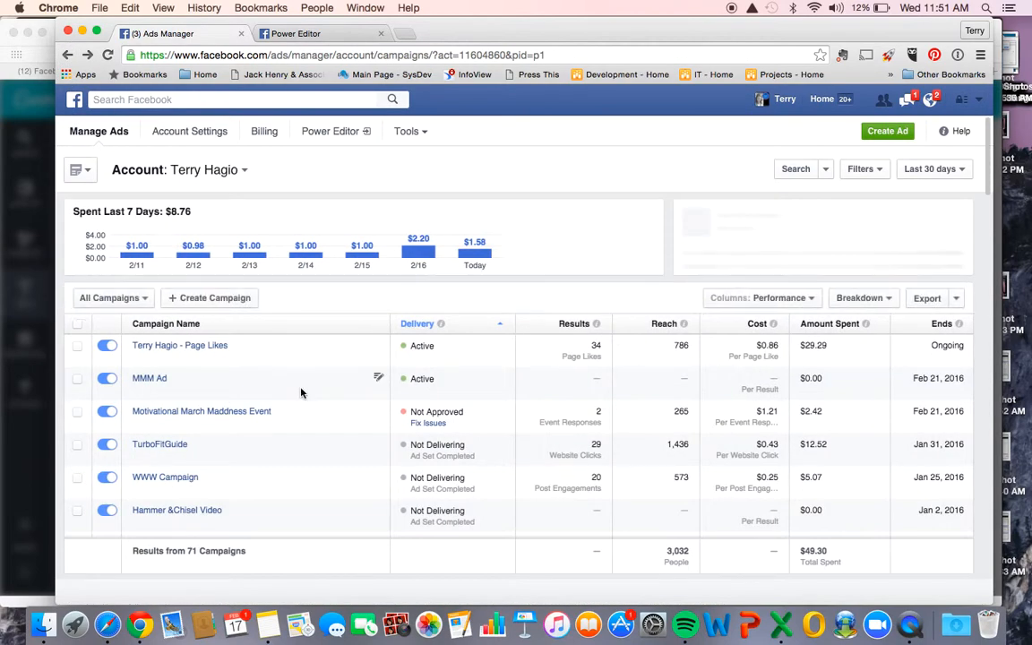
pyautogui.scroll(-2, 302, 393)
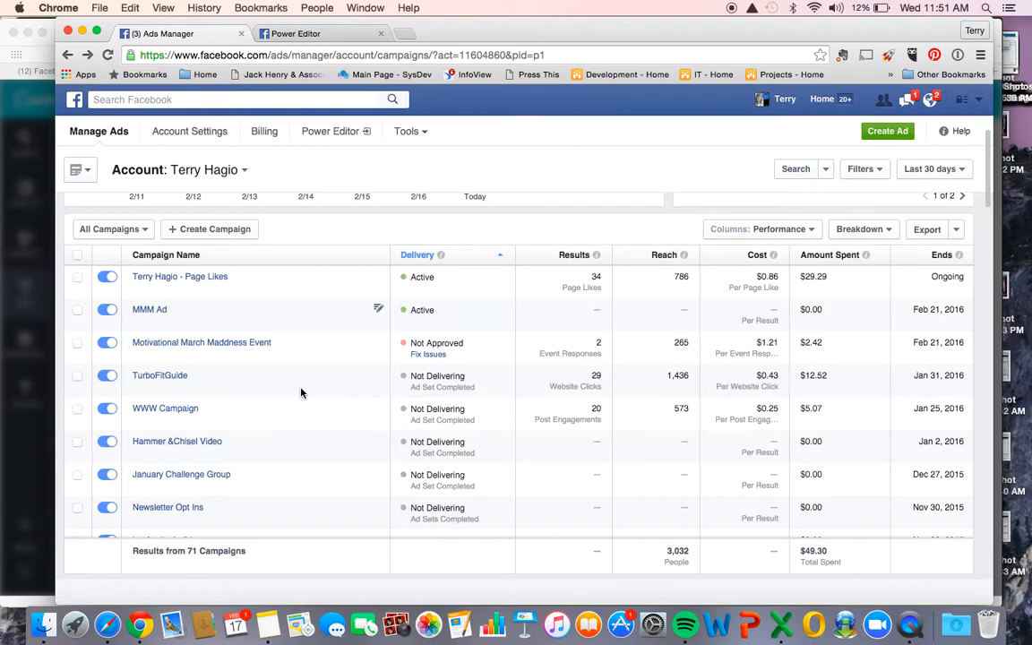
pyautogui.click(157, 377)
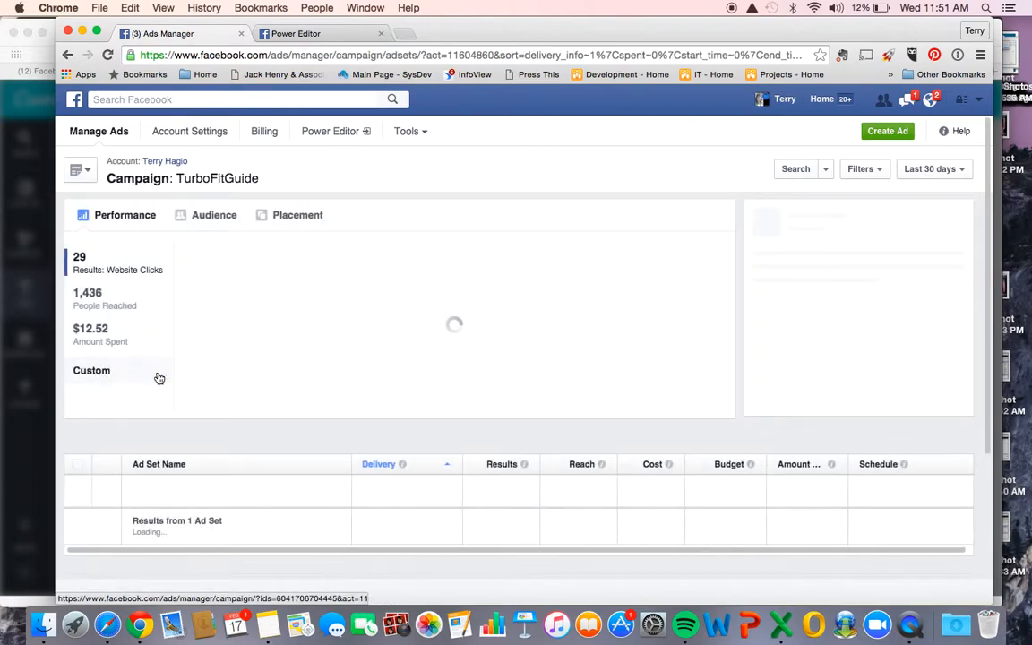
pyautogui.scroll(-2, 157, 377)
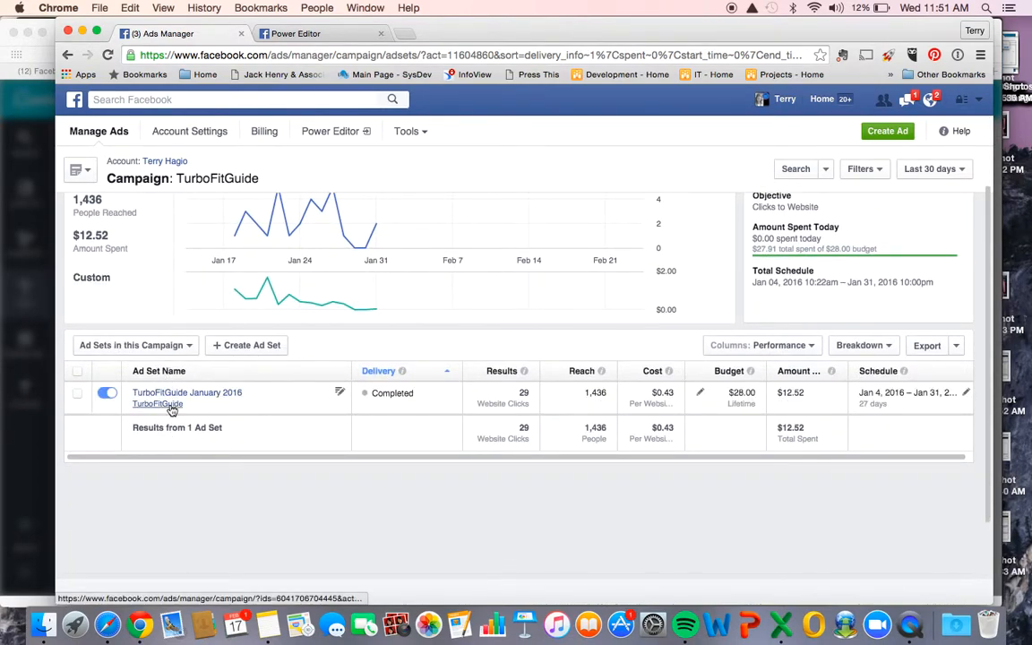
pyautogui.click(175, 399)
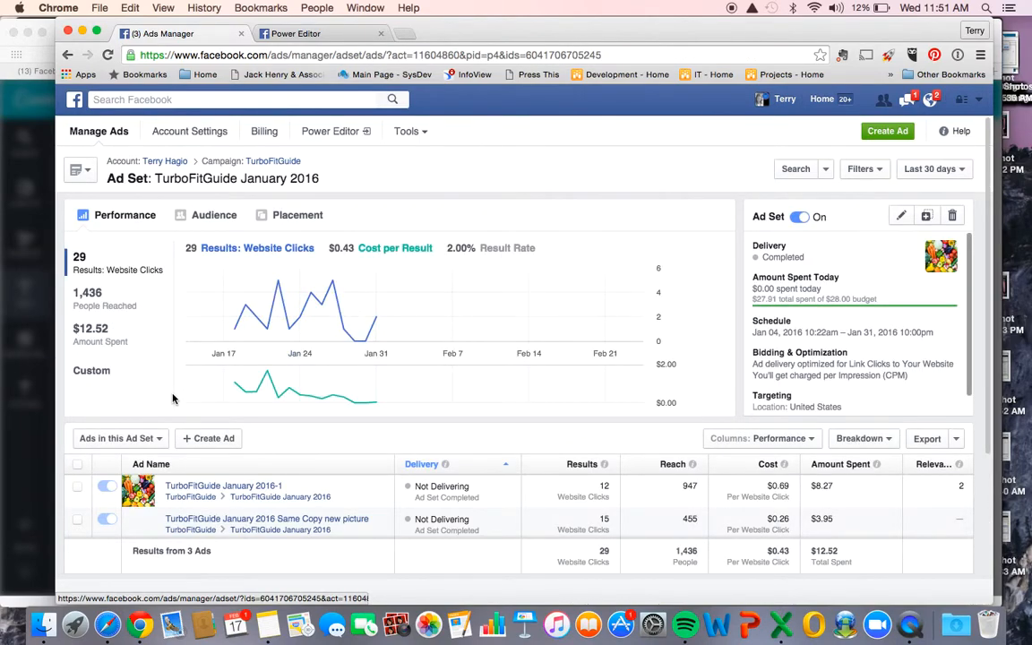
pyautogui.scroll(-2, 161, 367)
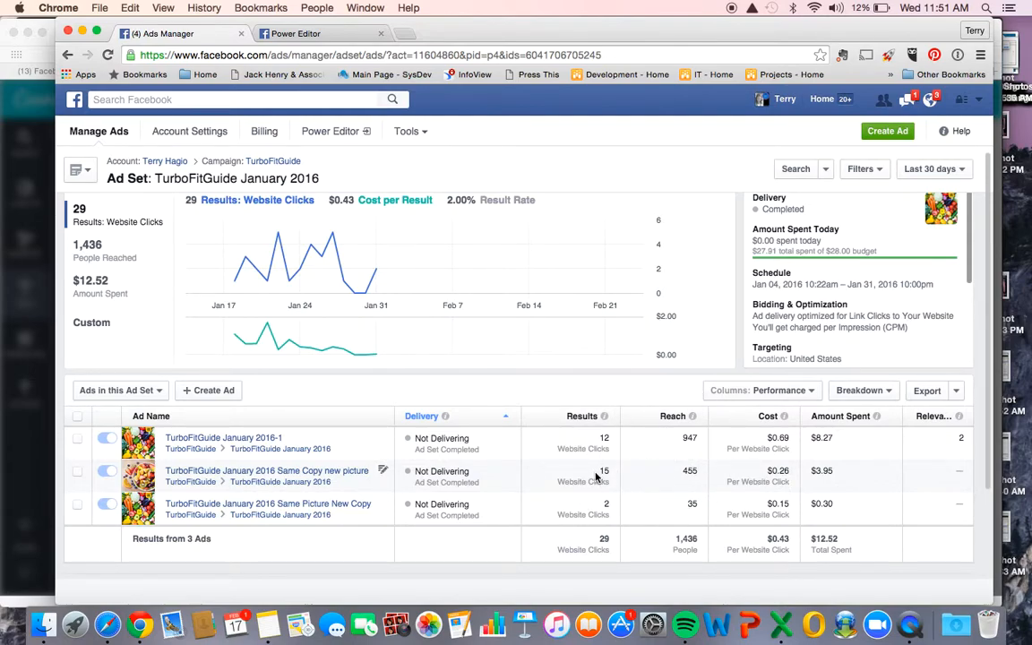
pyautogui.scroll(-3, 595, 475)
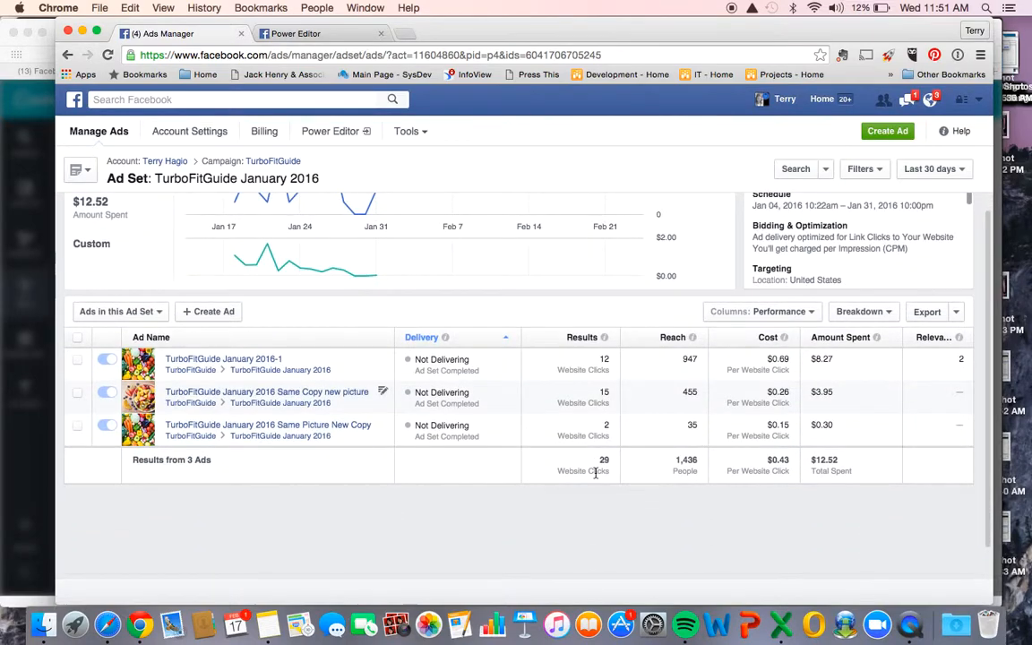